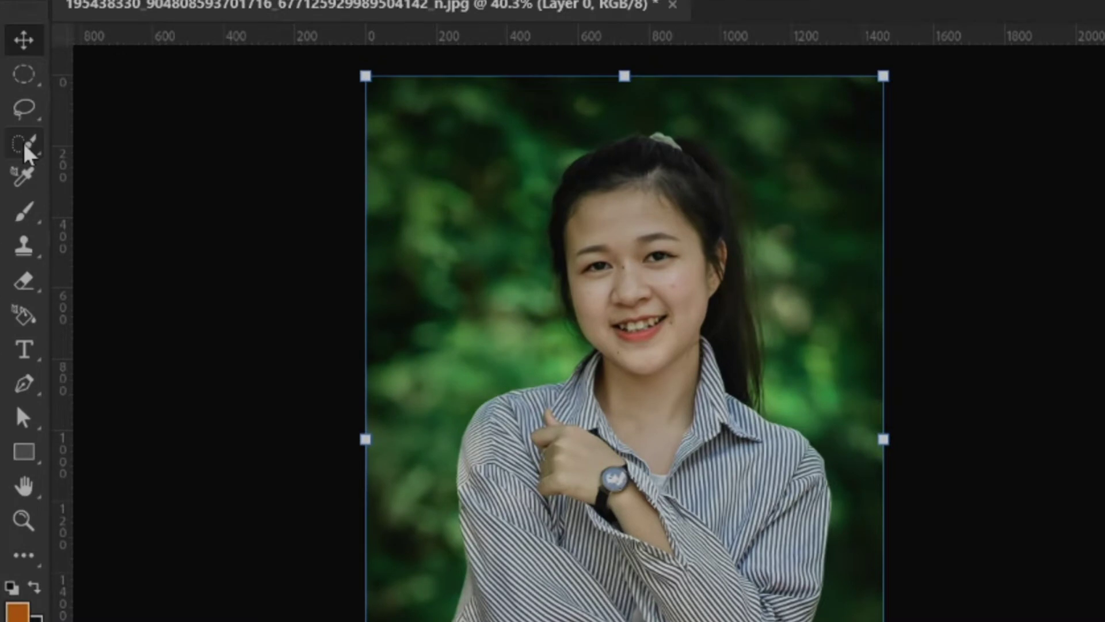
Auto-select the woman with Select Subject in the Select and Mask workspace
left_click(26, 148)
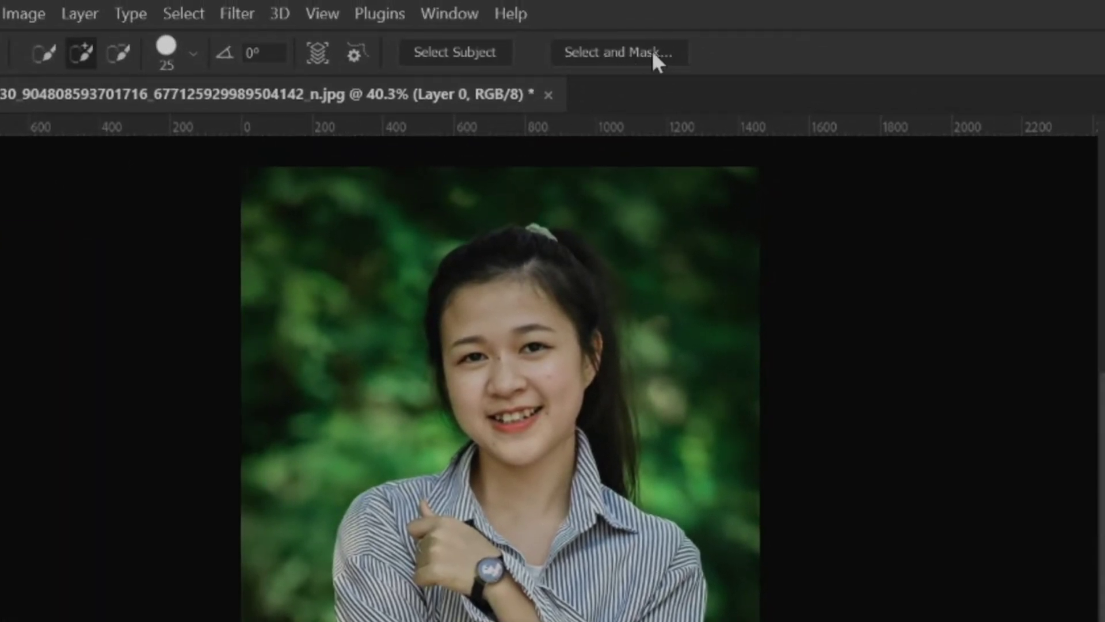
left_click(654, 50)
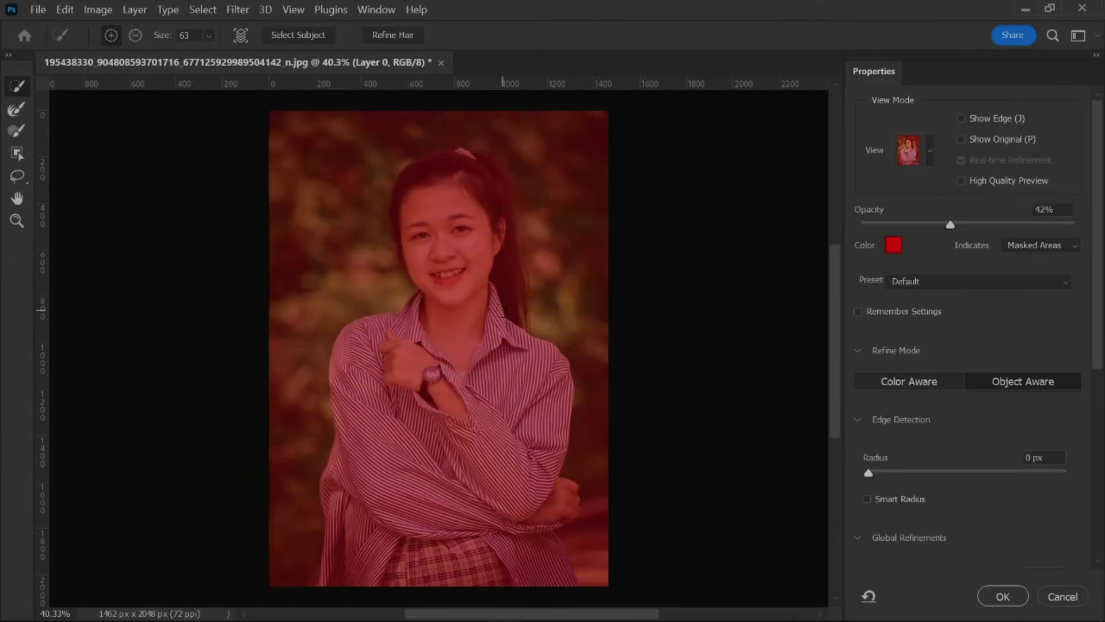
left_click(930, 153)
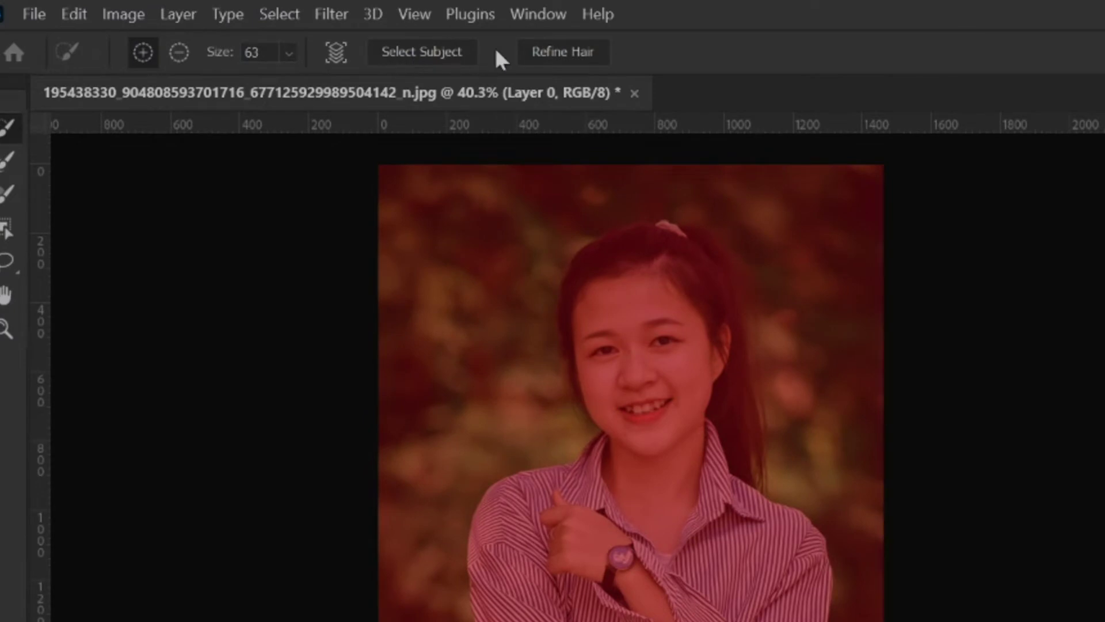
left_click(411, 53)
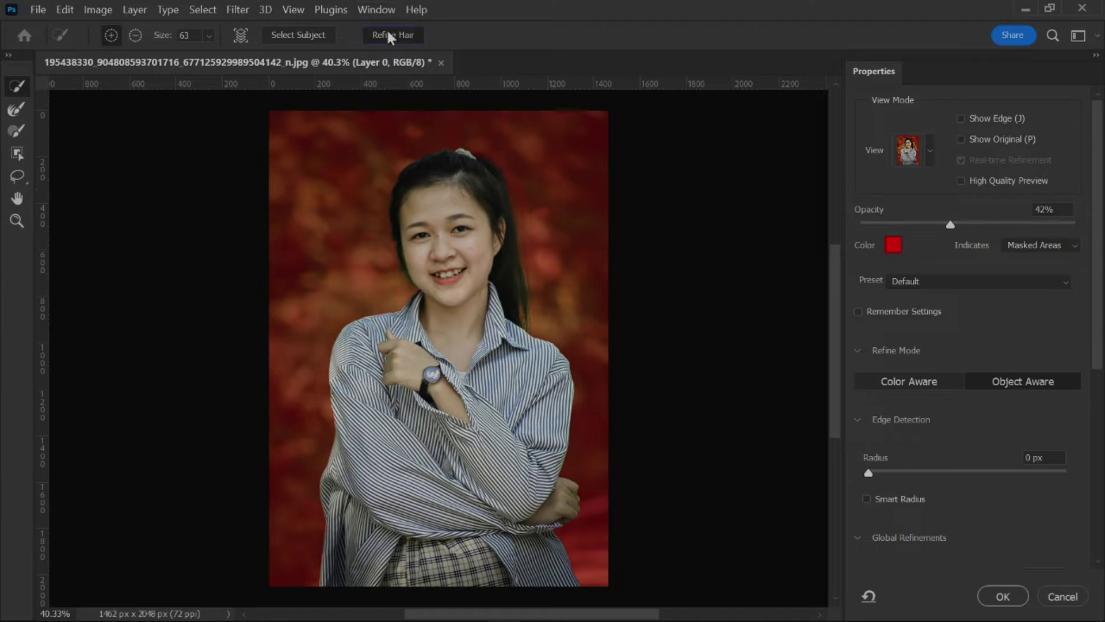
Output the refined selection to a New Layer with Layer Mask
scroll(1098, 432, "down", 3)
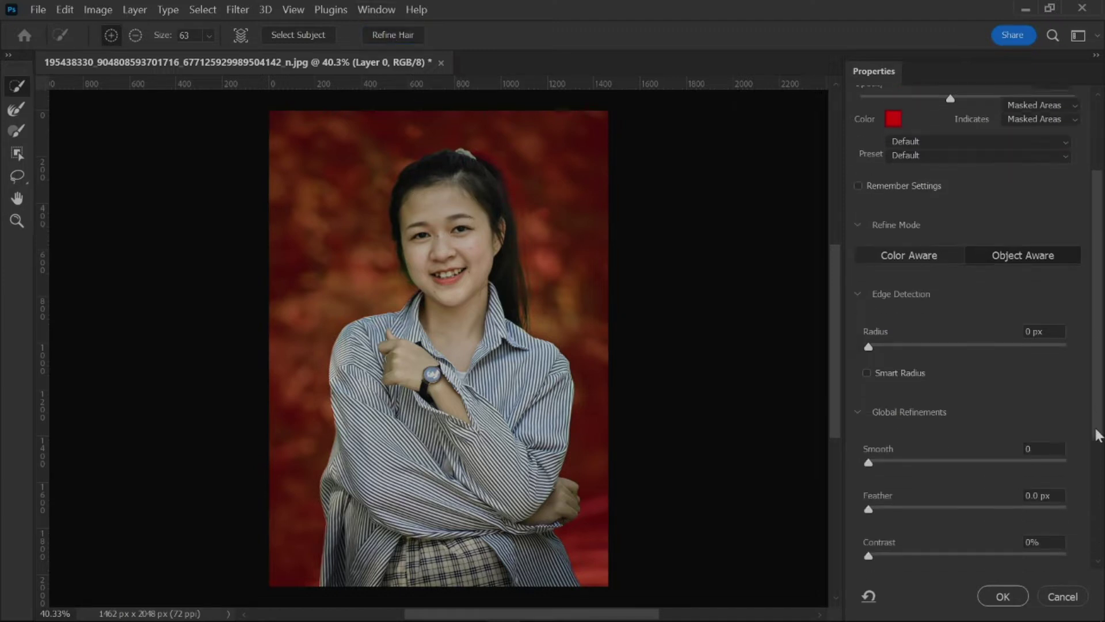
scroll(1098, 431, "down", 4)
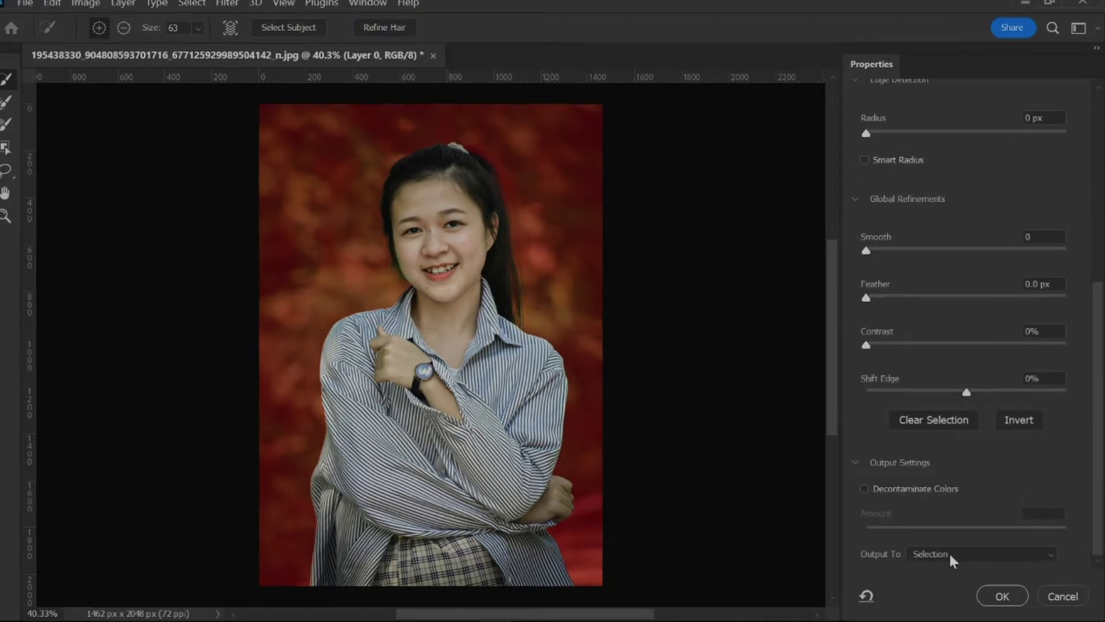
left_click(948, 554)
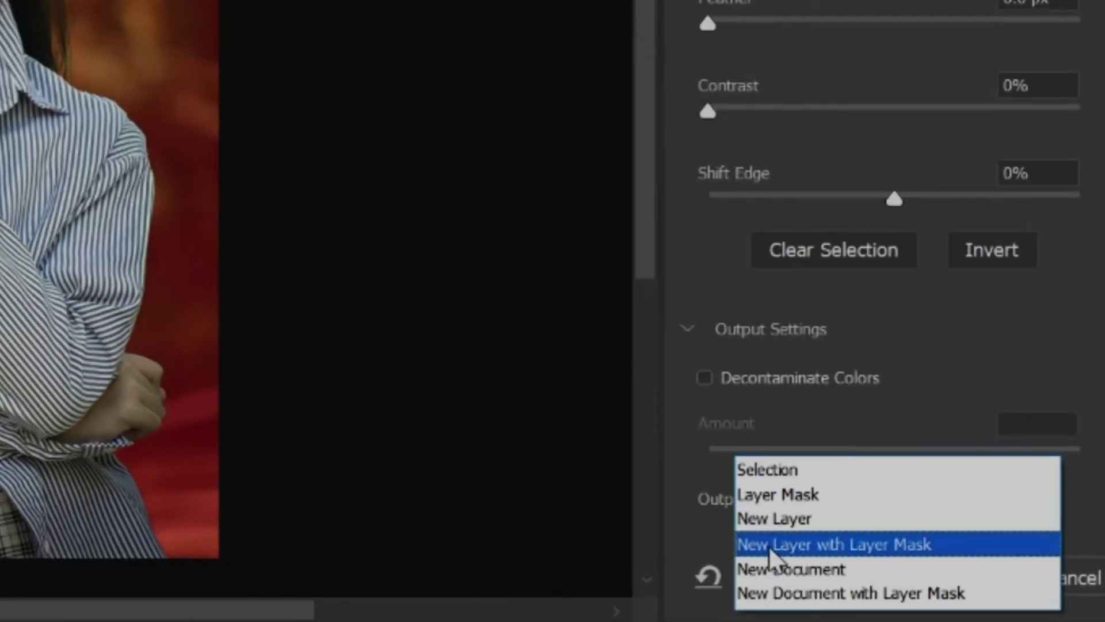
left_click(841, 546)
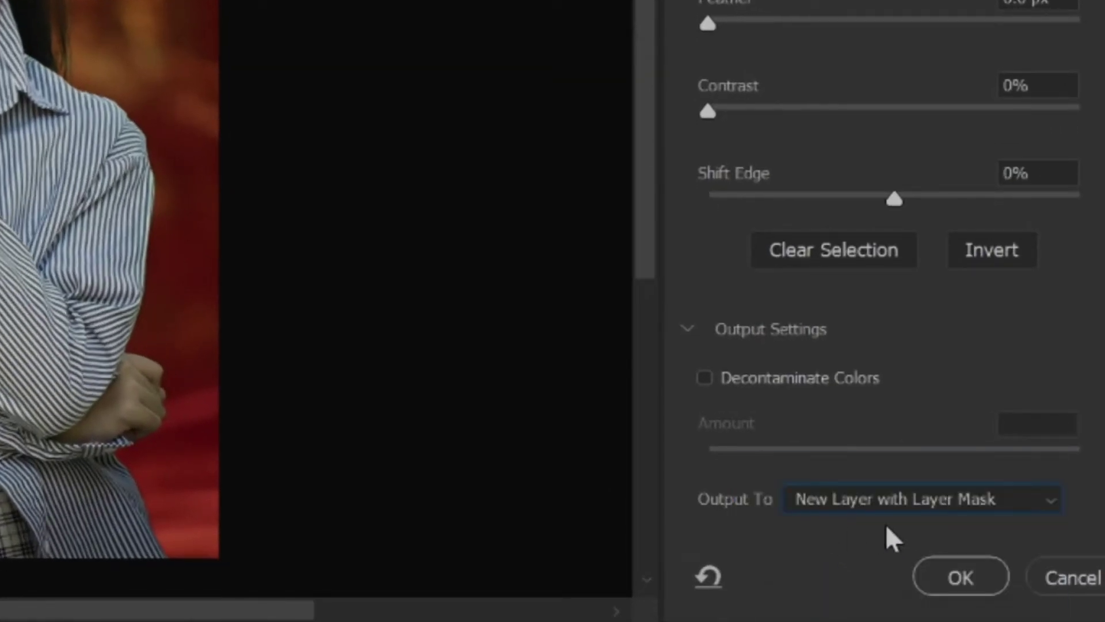
left_click(983, 576)
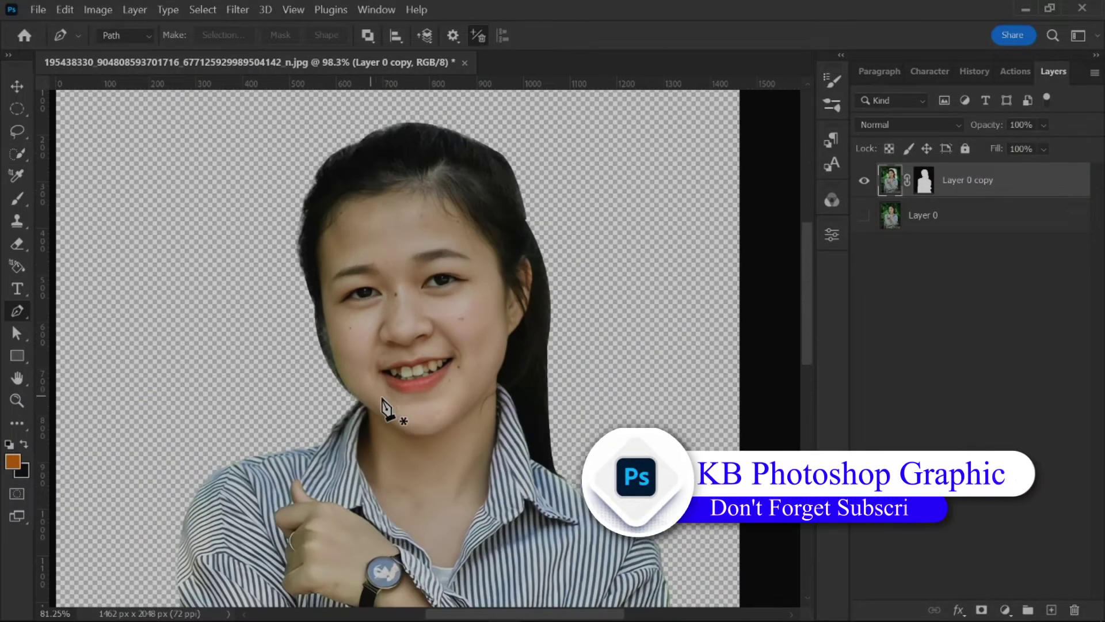
Add a new empty layer beneath the cut-out portrait layer
scroll(438, 317, "down", 3)
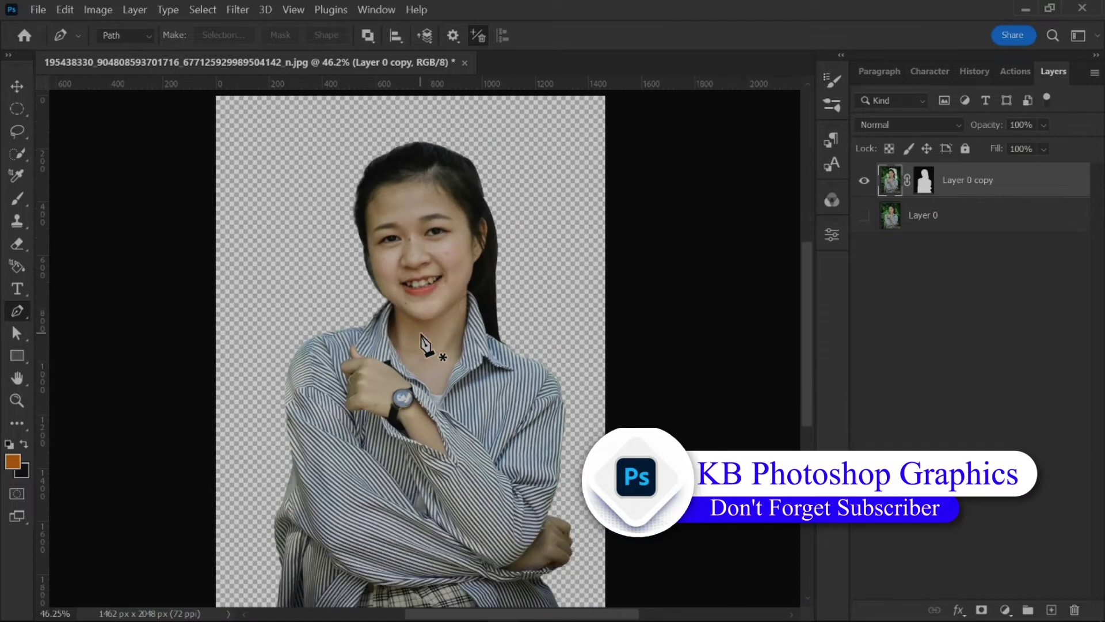
key("v")
left_click(997, 406)
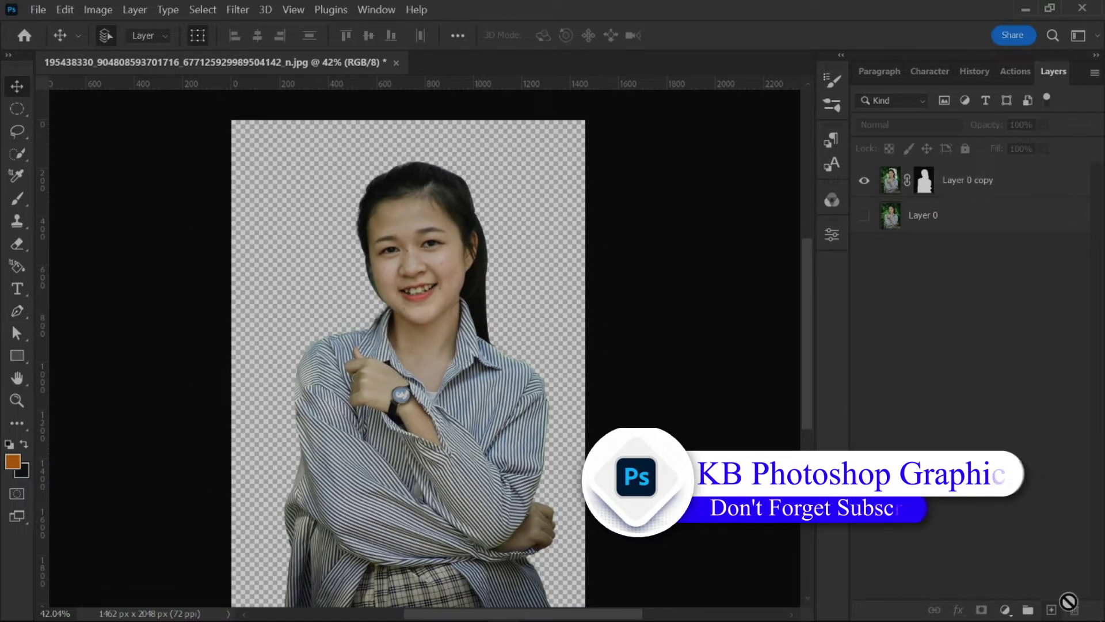
left_click(1053, 611)
left_click_drag(921, 181, 953, 235)
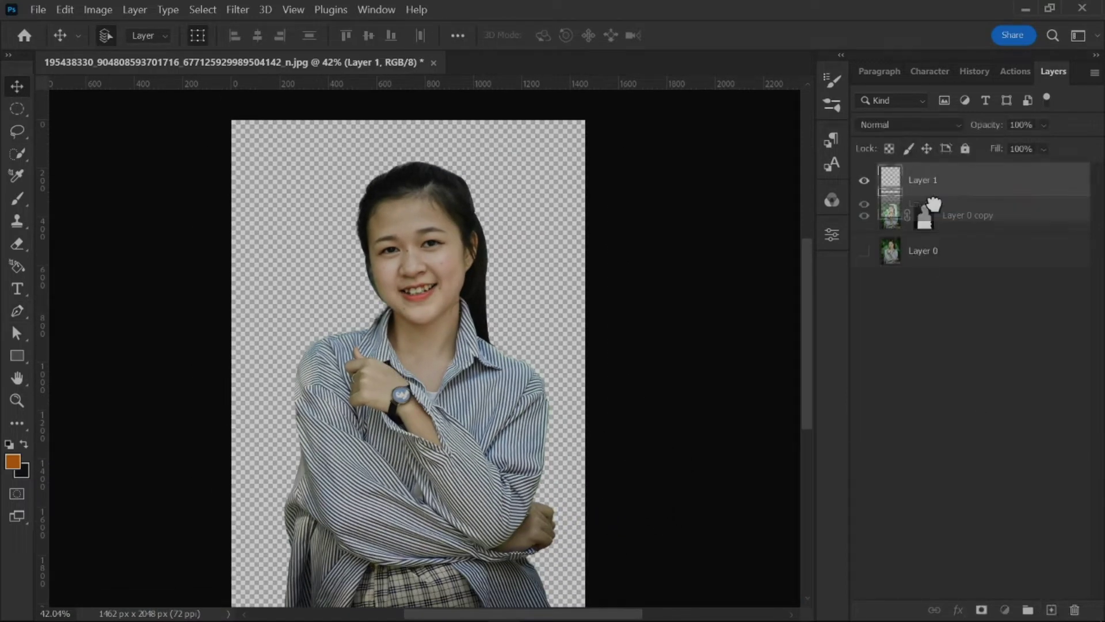
Fill the new layer with a bright orange foreground colour
left_click(12, 461)
mouse_move(232, 332)
left_mouse_down()
mouse_move(242, 329)
mouse_move(163, 324)
left_mouse_up()
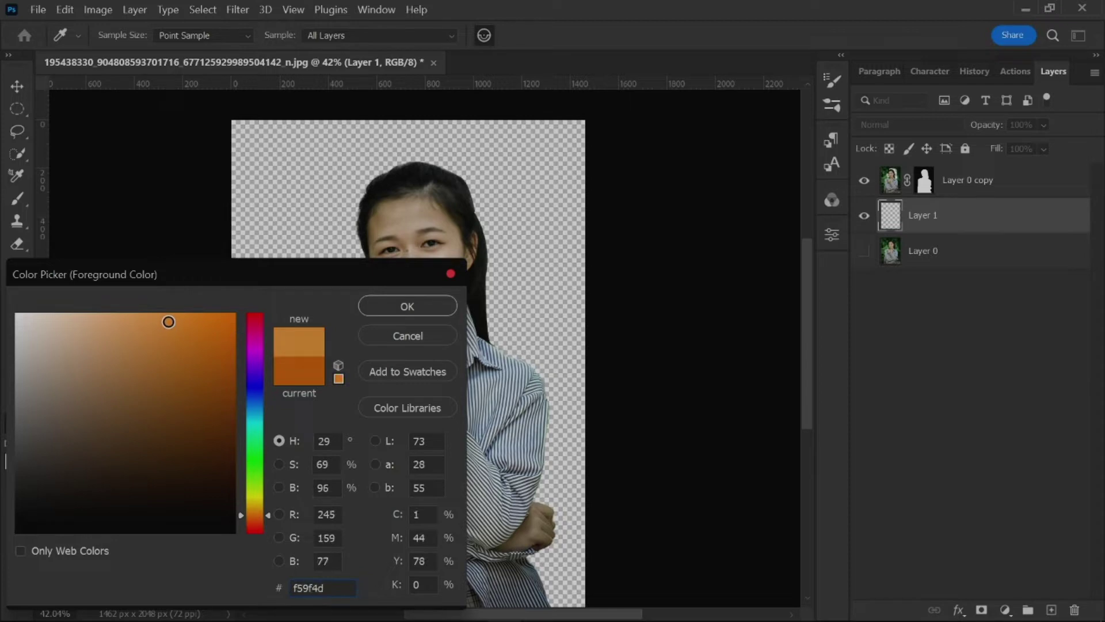
left_click(413, 307)
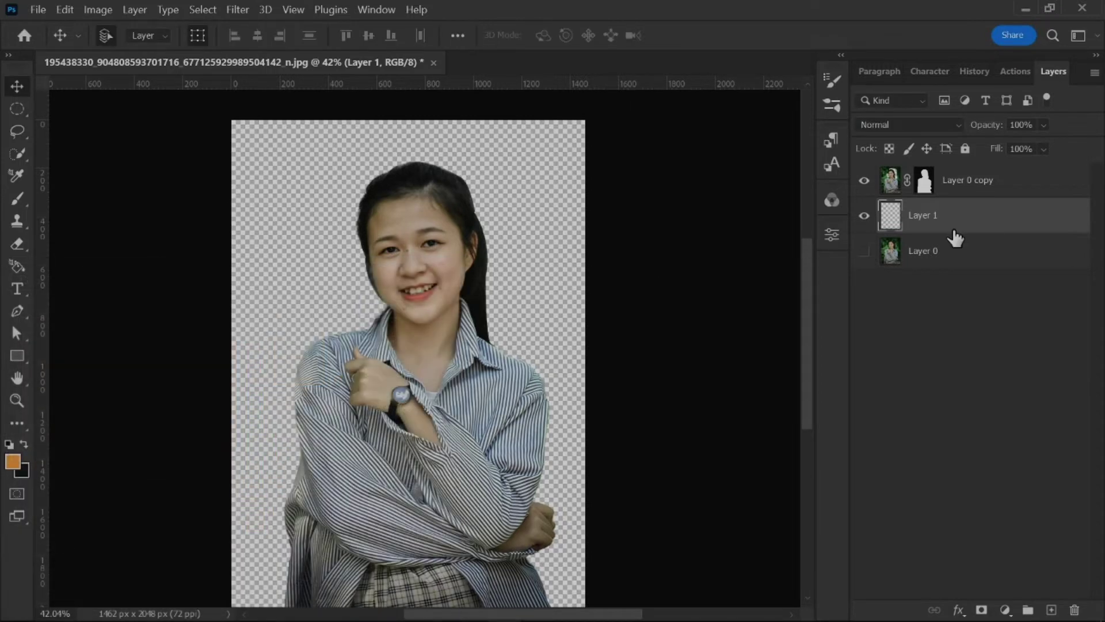
key("alt+BackSpace")
left_click(967, 180)
scroll(441, 271, "up", 1)
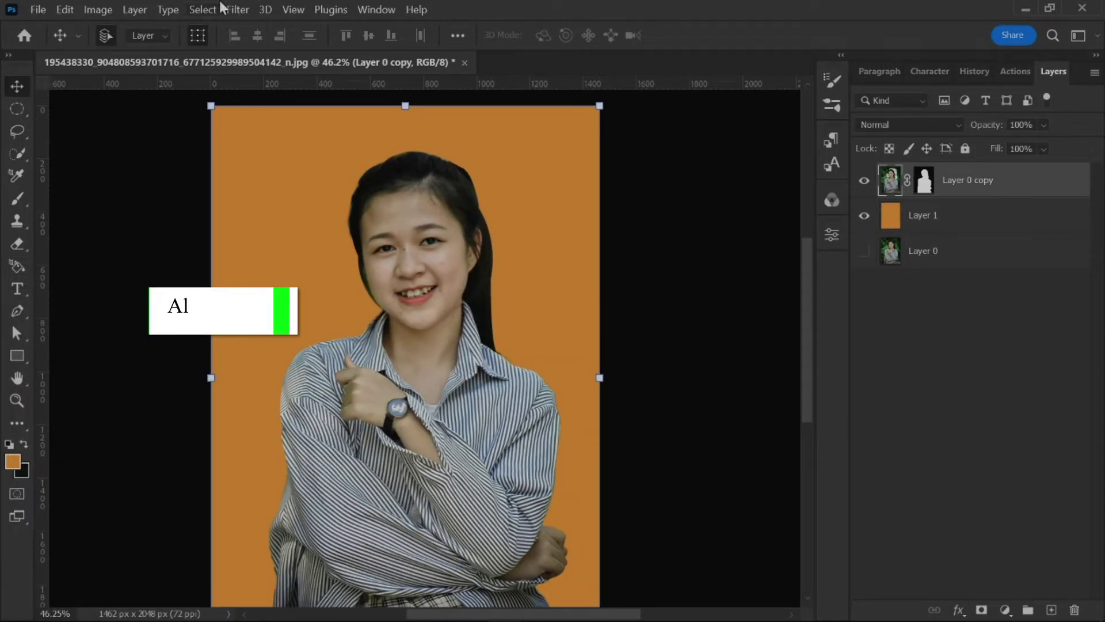
left_click(236, 9)
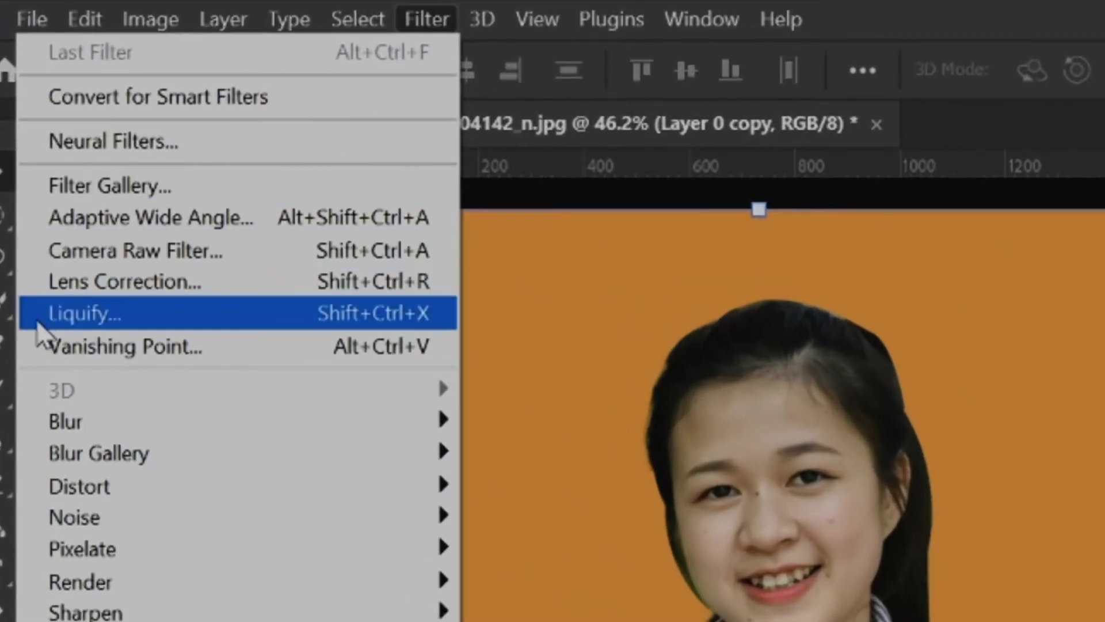
In Liquify, link eye size, height, width and tilt for both eyes
left_click(184, 314)
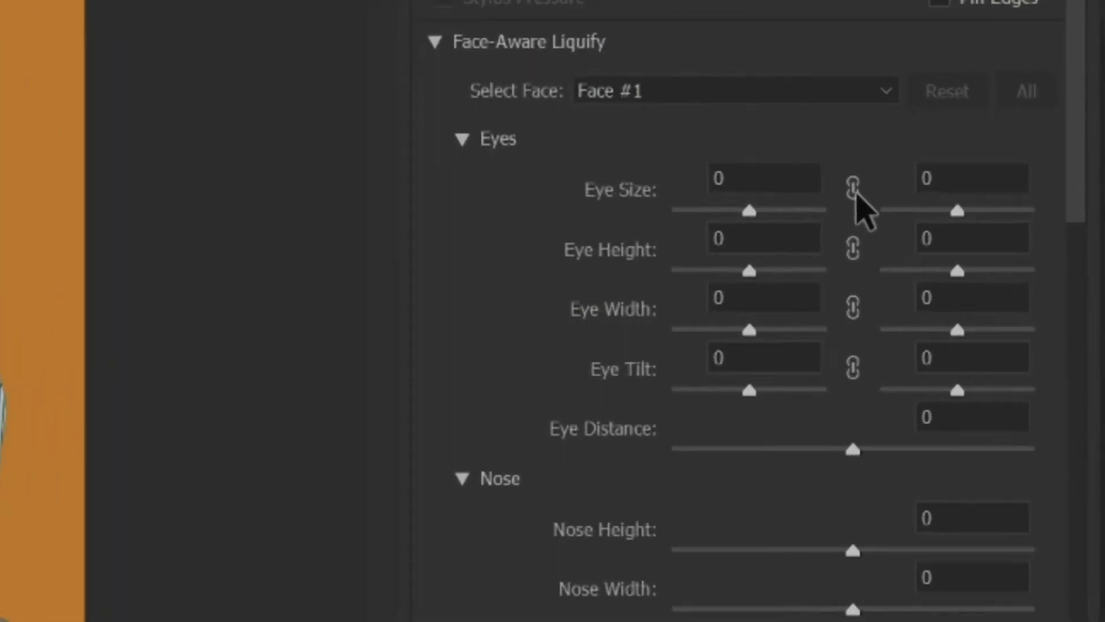
left_click(971, 248)
left_click(851, 249)
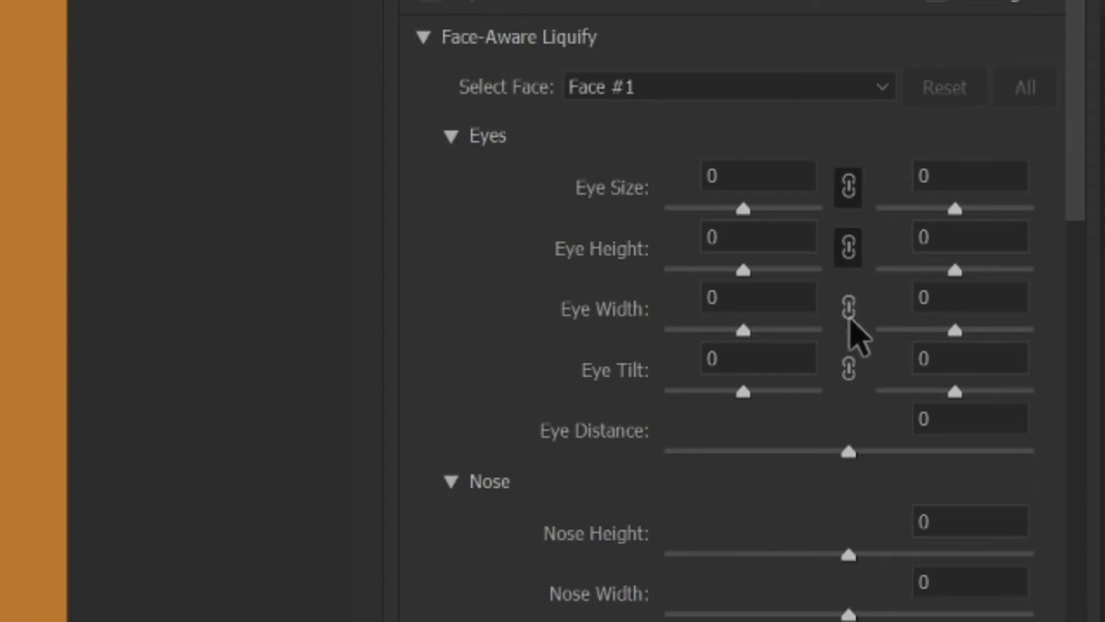
left_click(849, 309)
left_click(850, 371)
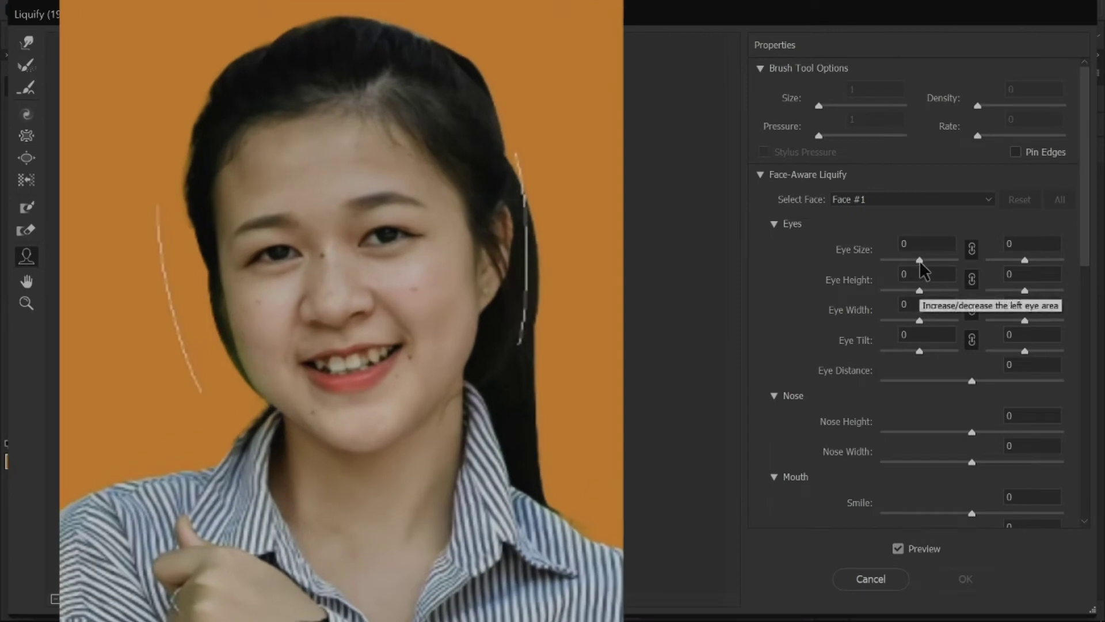
Slightly enlarge the eyes and set Eye Height 66, Eye Width 40, Eye Tilt -24
left_click_drag(919, 260, 949, 270)
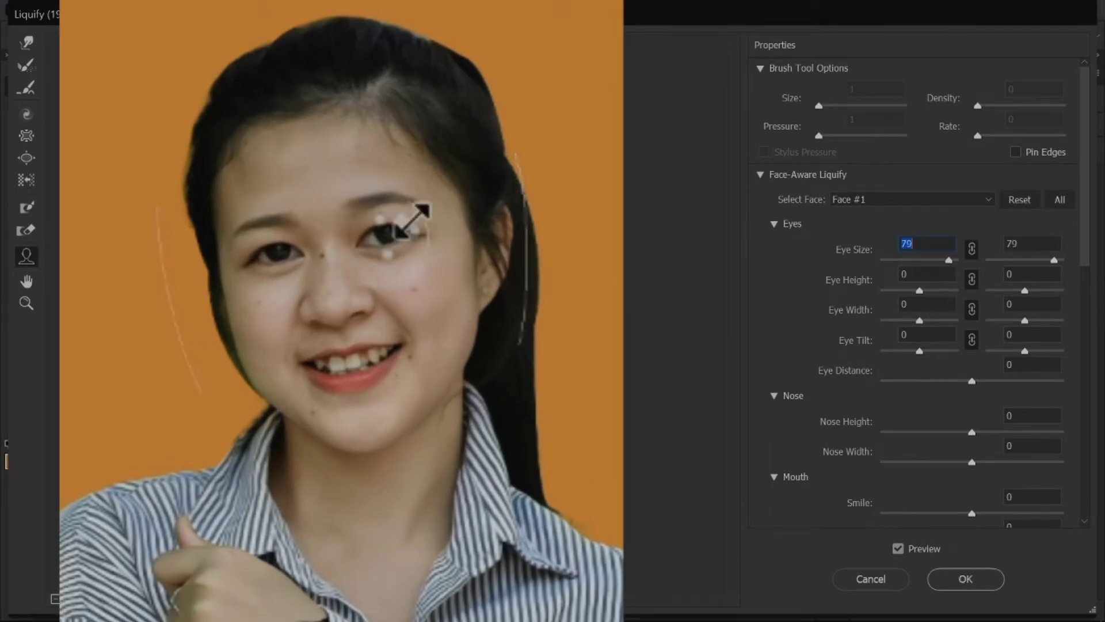
left_click_drag(931, 268, 932, 259)
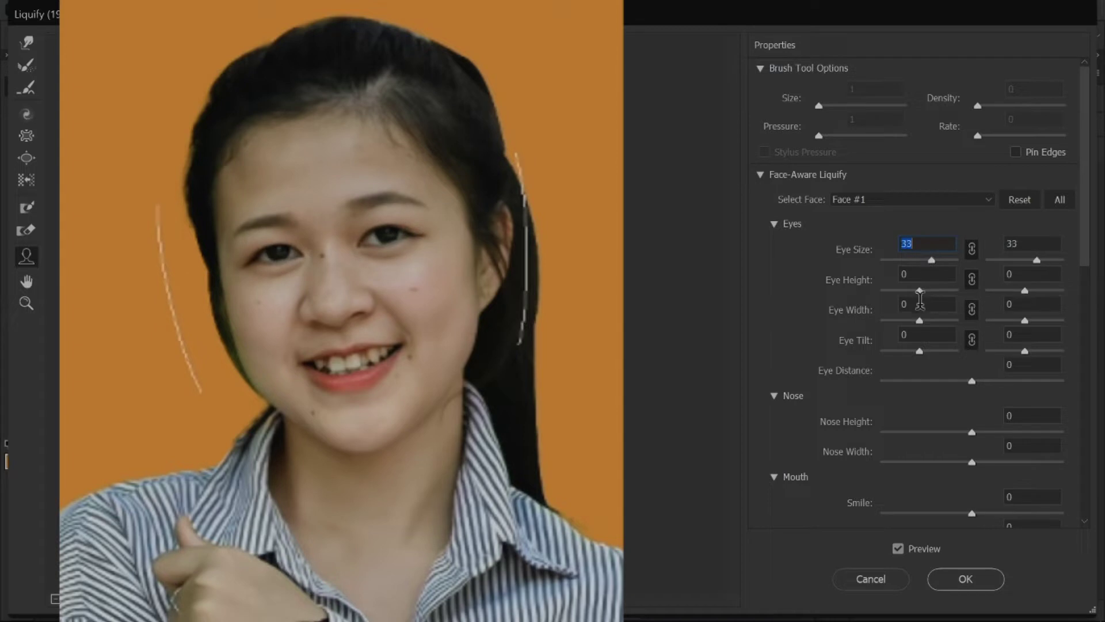
mouse_move(920, 291)
left_mouse_down()
mouse_move(953, 291)
mouse_move(937, 291)
left_mouse_up()
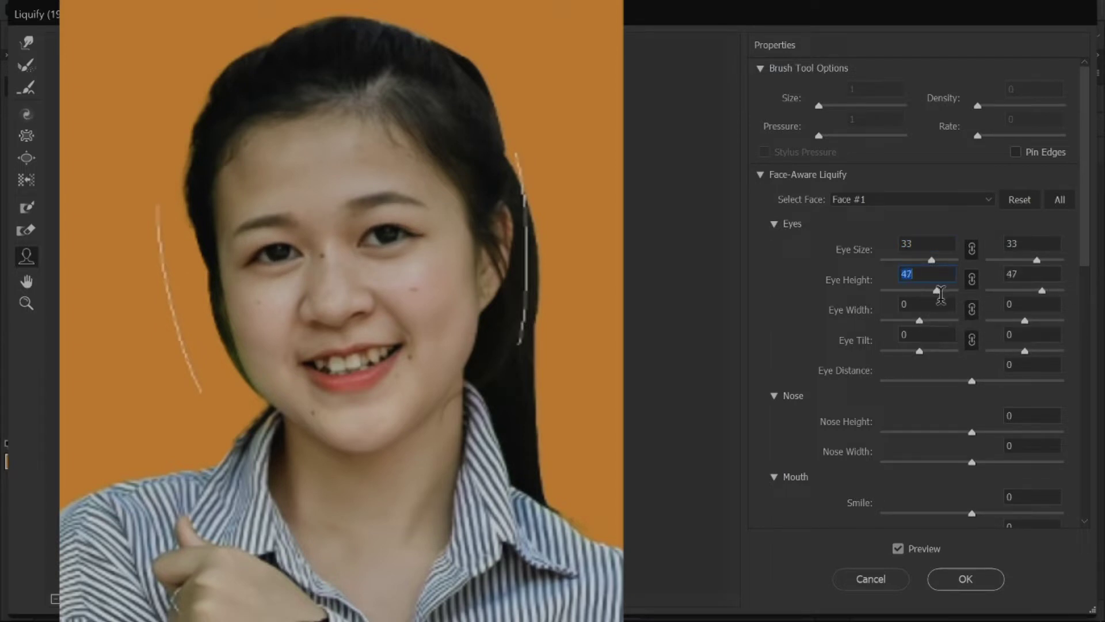
mouse_move(919, 320)
left_mouse_down()
mouse_move(939, 322)
mouse_move(941, 351)
mouse_move(912, 354)
left_mouse_up()
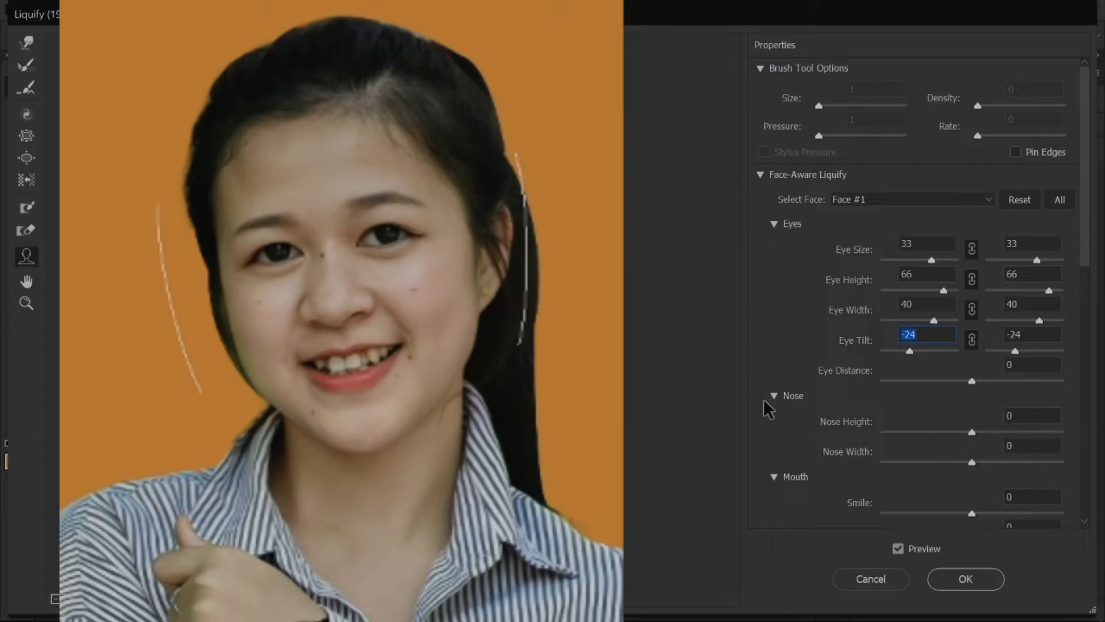
Set Nose Height 22 and Nose Width -54, and broaden the smile
mouse_move(321, 316)
left_click_drag(972, 433, 1036, 441)
mouse_move(1035, 431)
left_mouse_down()
mouse_move(971, 432)
mouse_move(1002, 439)
mouse_move(1011, 471)
mouse_move(890, 476)
mouse_move(921, 464)
left_mouse_up()
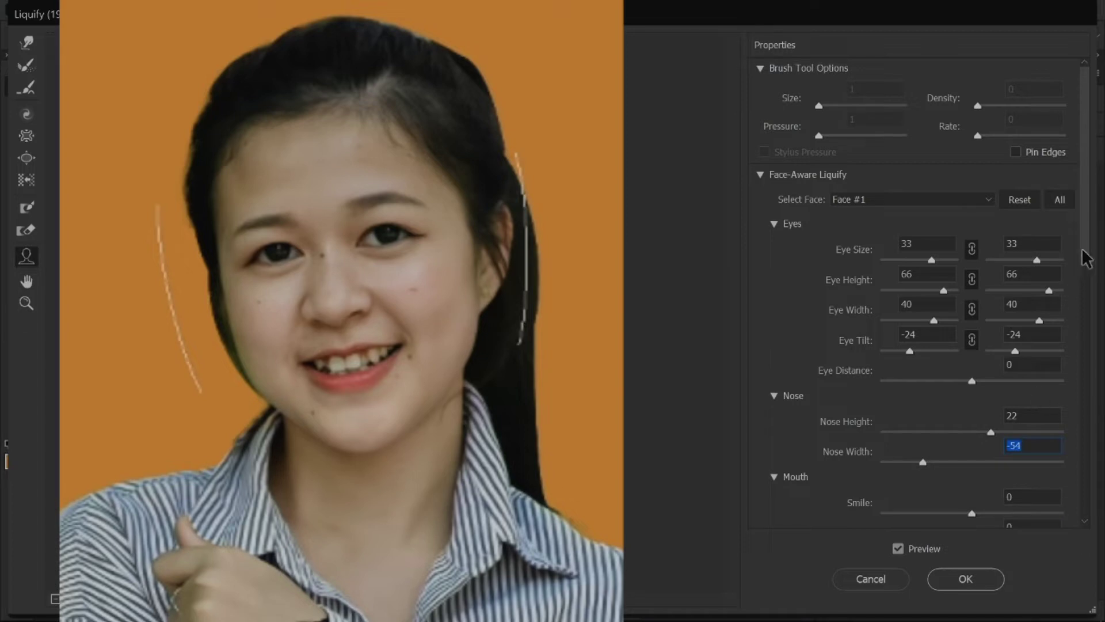
left_click_drag(1085, 256, 1085, 352)
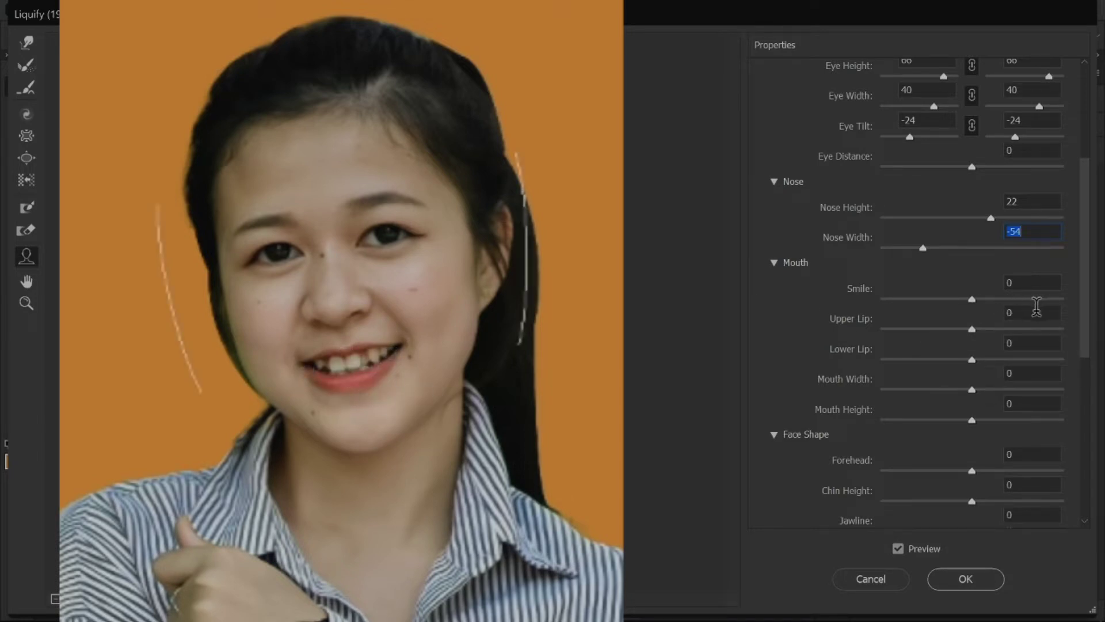
mouse_move(973, 299)
left_mouse_down()
mouse_move(1055, 300)
mouse_move(1038, 315)
left_mouse_up()
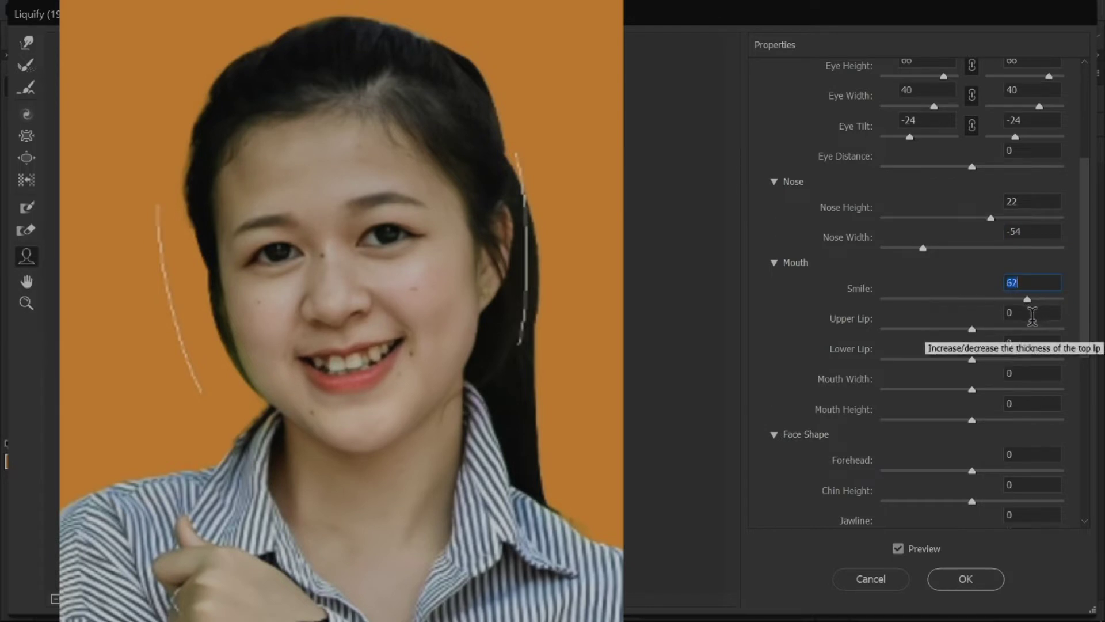
Set Upper Lip 82, Lower Lip -57, Mouth Width 29, Mouth Height 45, Forehead 28, and apply Liquify
mouse_move(973, 330)
left_mouse_down()
mouse_move(898, 337)
mouse_move(1049, 342)
left_mouse_up()
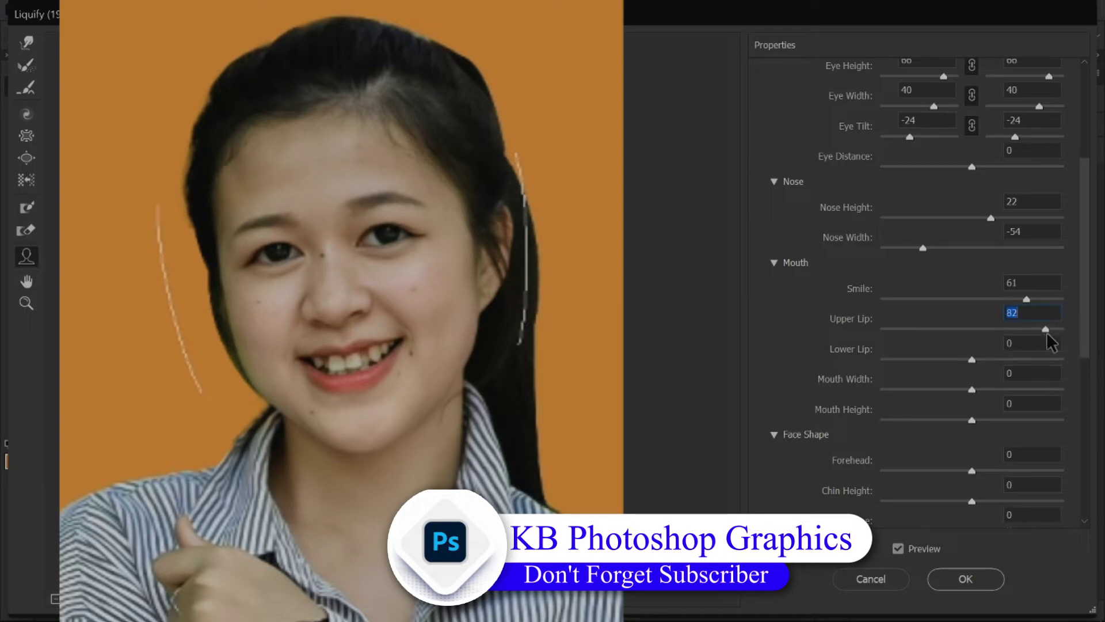
mouse_move(972, 360)
left_mouse_down()
mouse_move(1004, 362)
mouse_move(920, 362)
left_mouse_up()
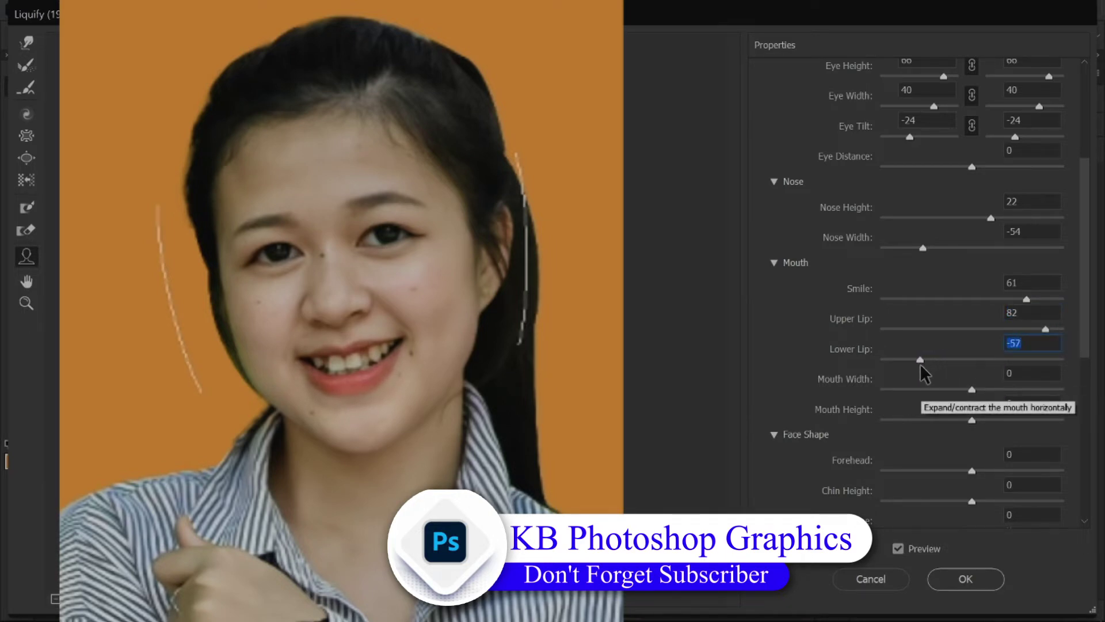
mouse_move(972, 390)
left_mouse_down()
mouse_move(1051, 390)
mouse_move(998, 396)
left_mouse_up()
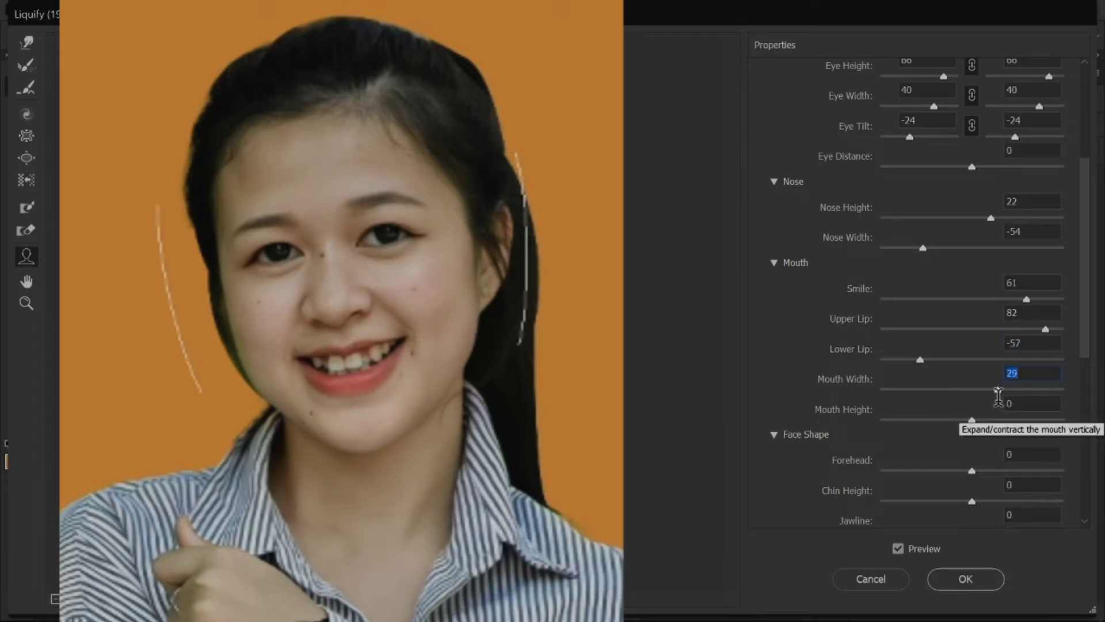
left_click_drag(972, 420, 1003, 419)
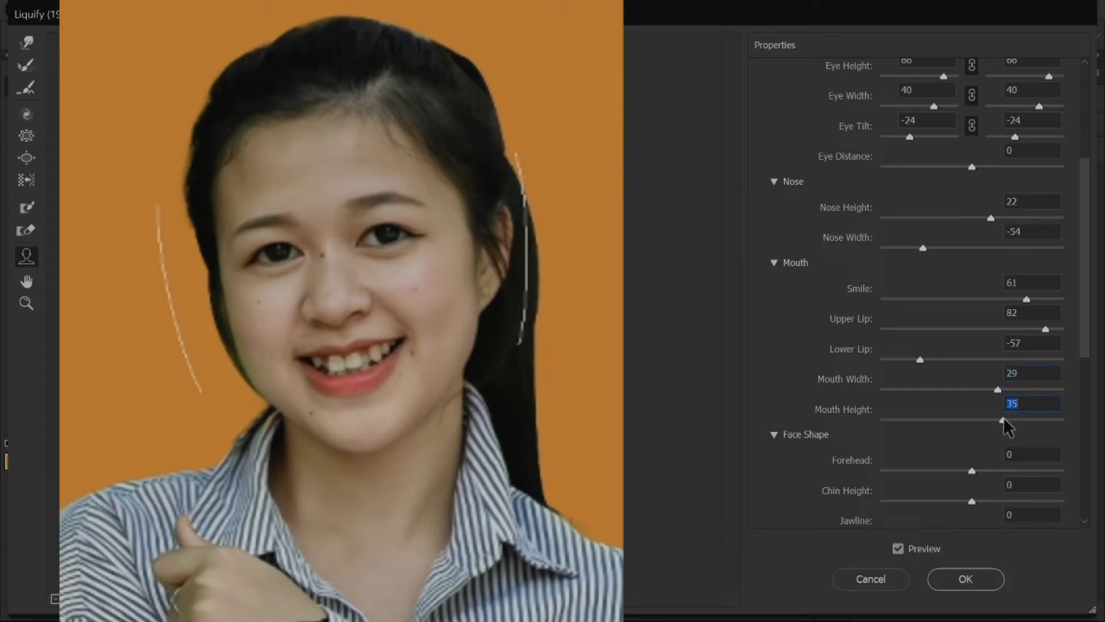
left_click_drag(927, 431, 1014, 432)
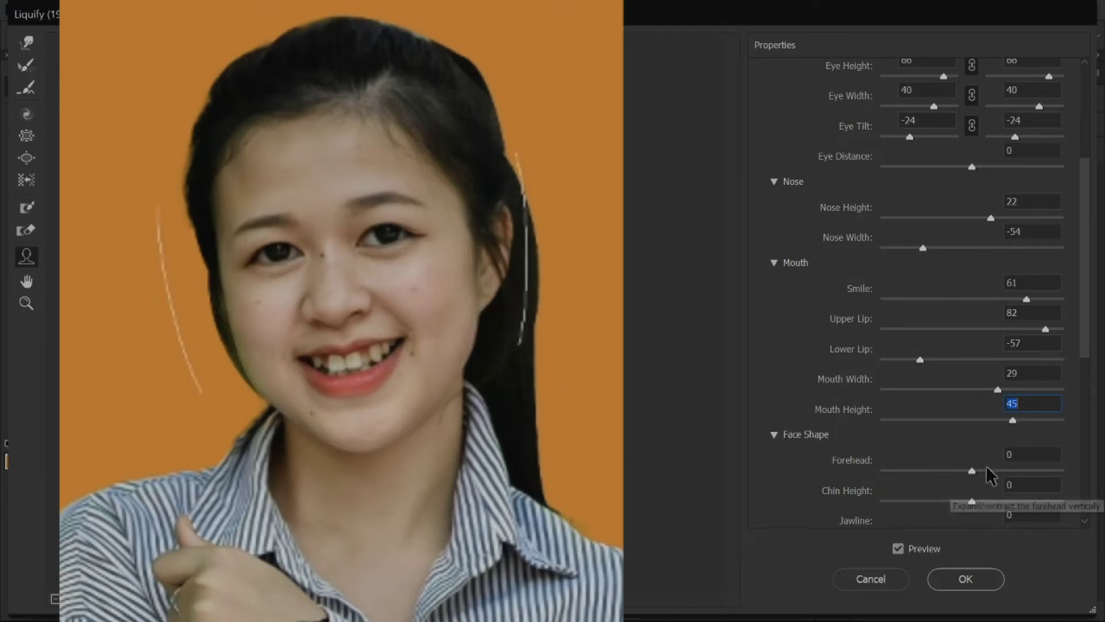
mouse_move(973, 470)
left_mouse_down()
mouse_move(997, 470)
mouse_move(966, 500)
left_mouse_up()
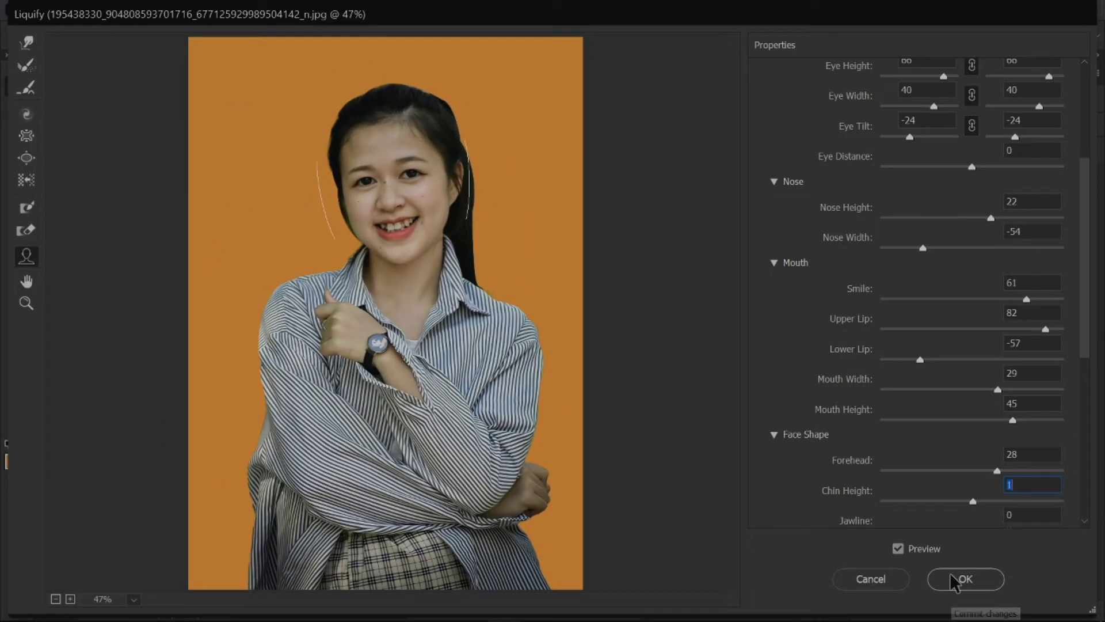
left_click(959, 580)
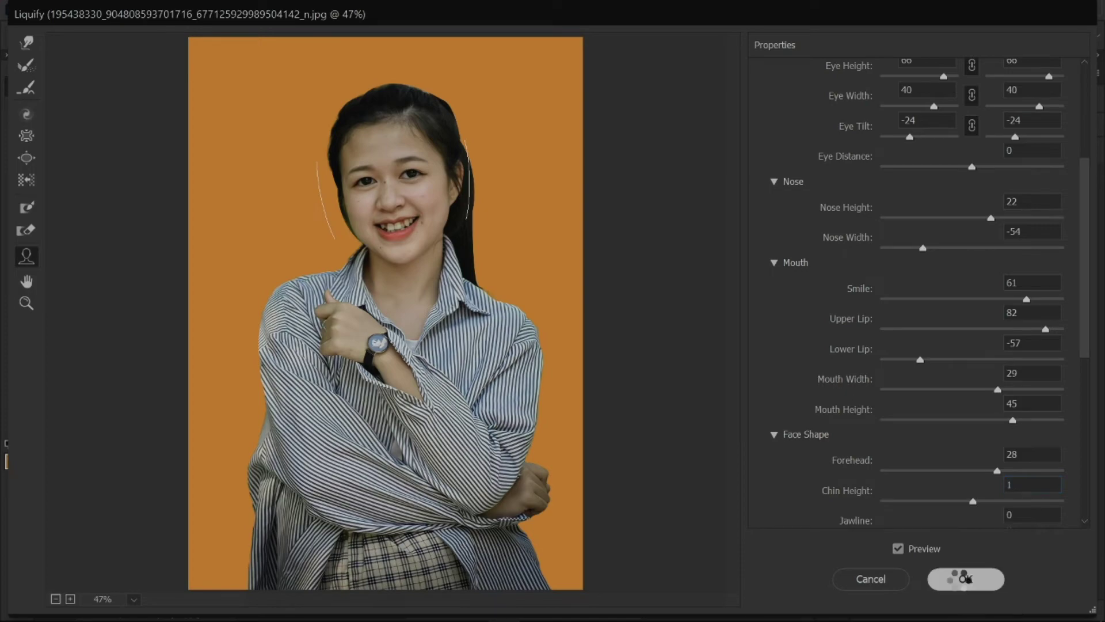
Apply Filter Gallery Poster Edges with Edge Thickness 0, Edge Intensity 0, Posterization 2
left_click(238, 10)
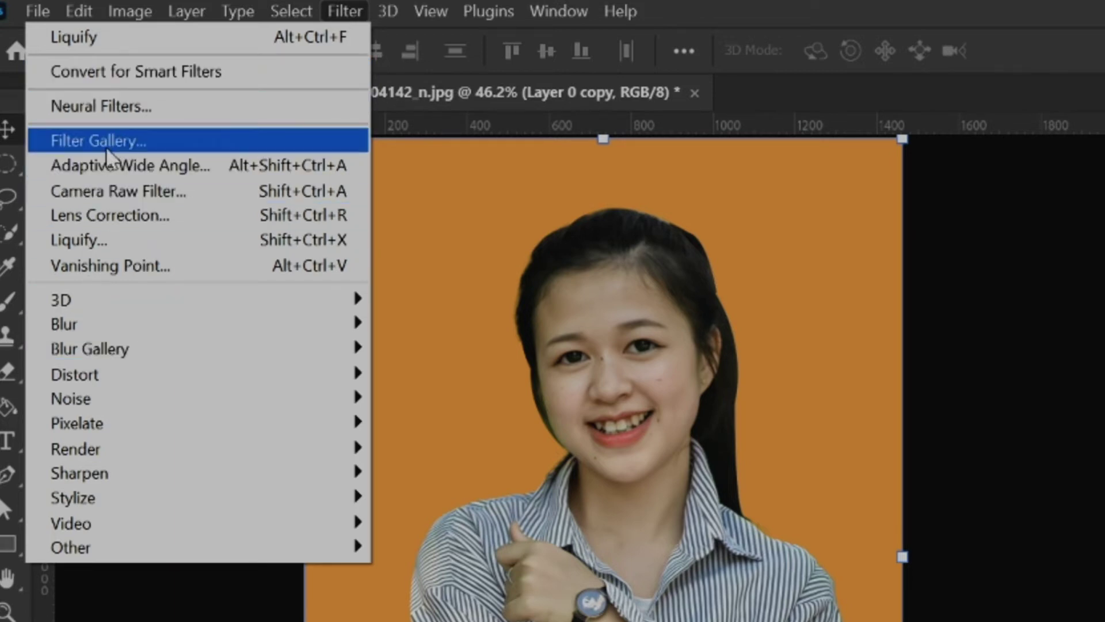
left_click(138, 144)
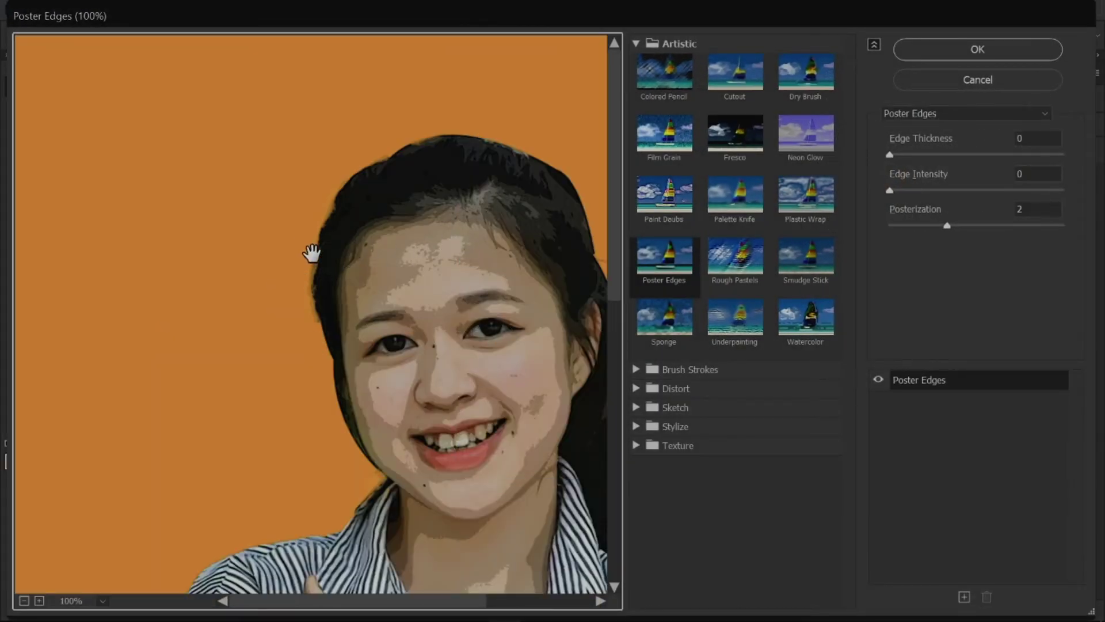
key("ctrl+minus")
key("ctrl+minus")
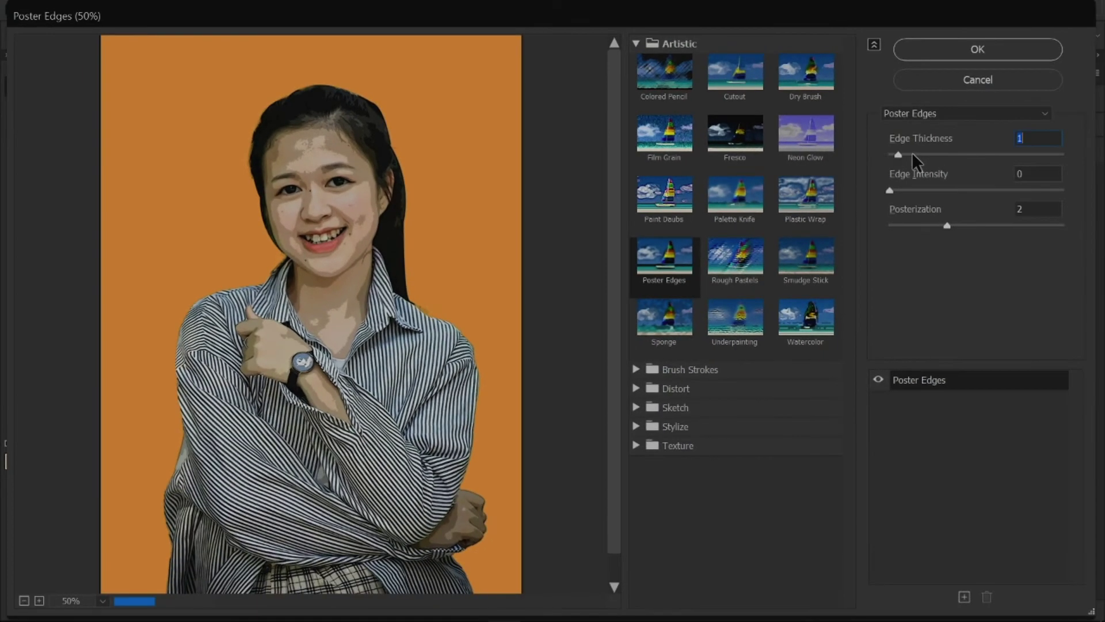
left_click_drag(914, 157, 873, 164)
left_click(889, 190)
left_click(1002, 221)
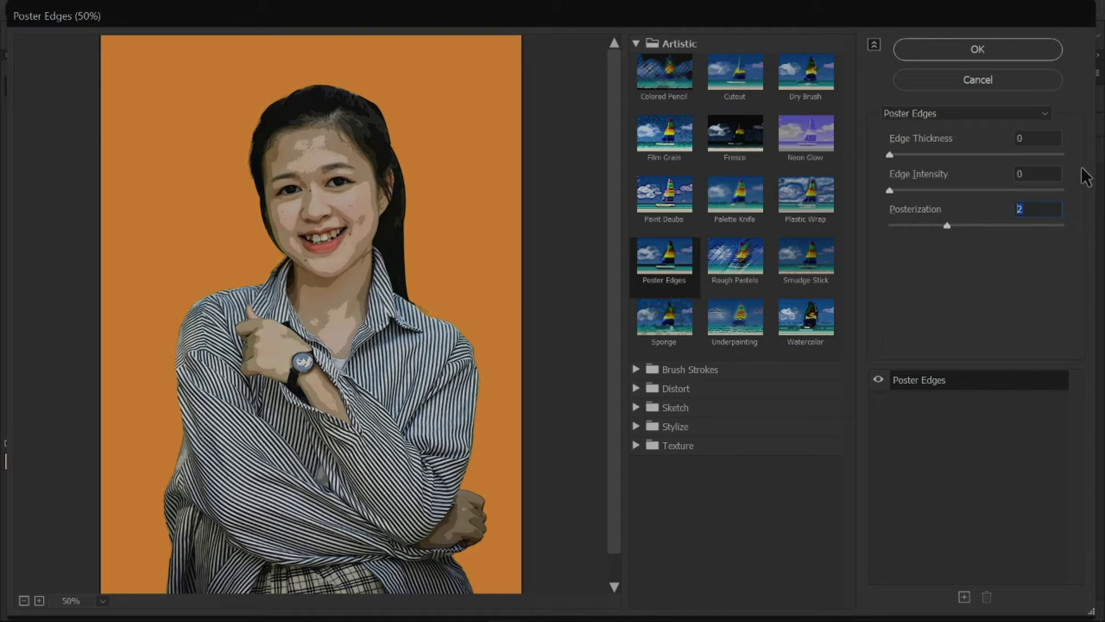
left_click(999, 47)
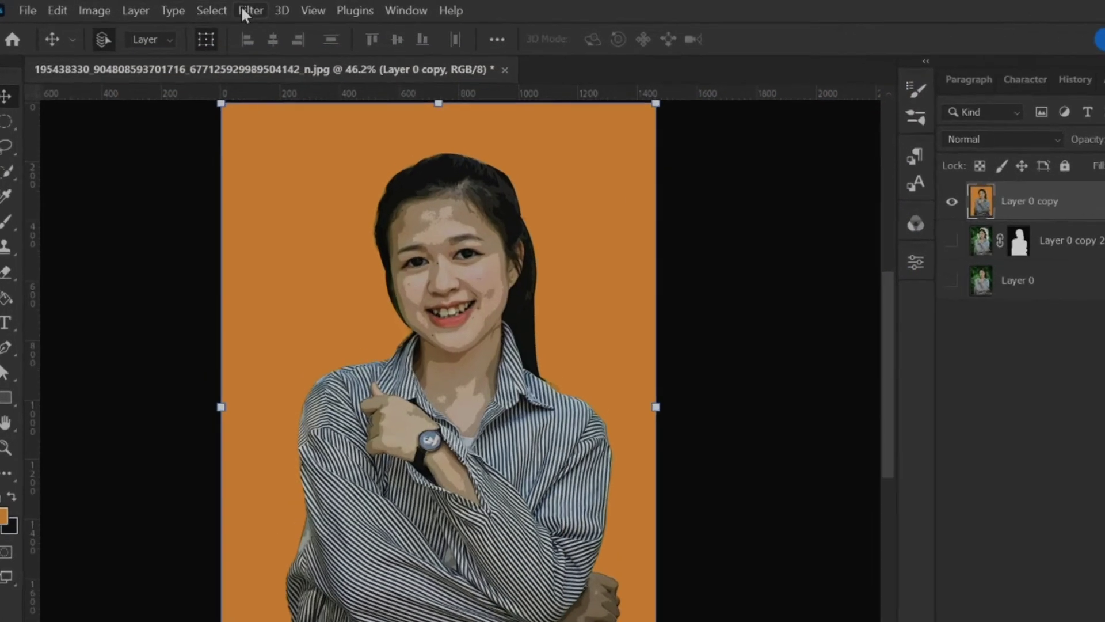
Sharpen the portrait with Unsharp Mask at Amount 90, Radius 5.0, Threshold 10
left_click(234, 10)
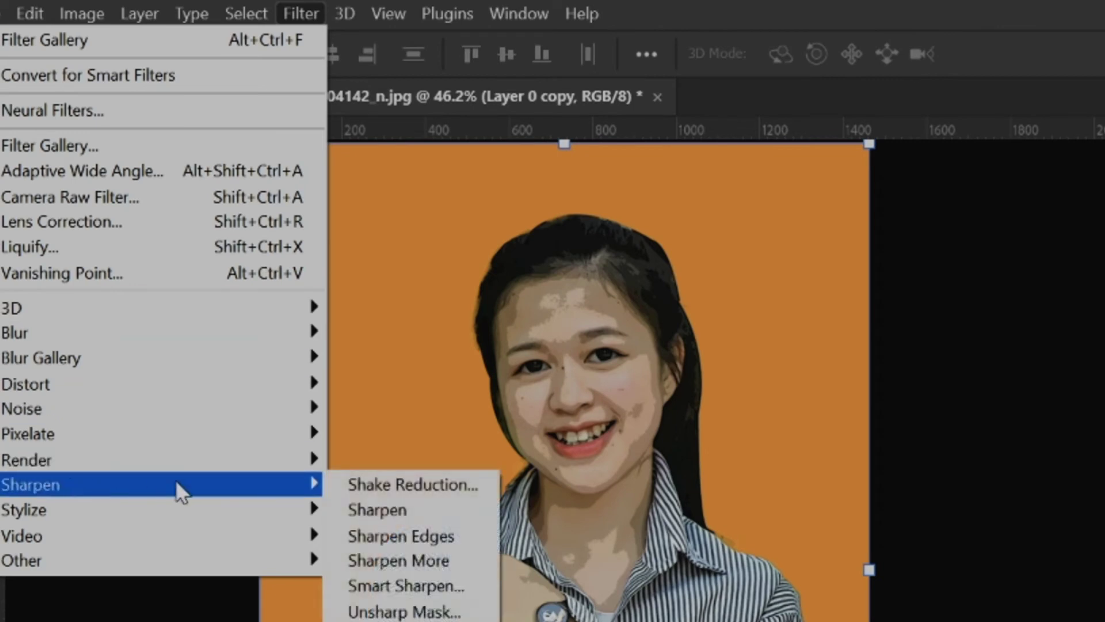
mouse_move(87, 330)
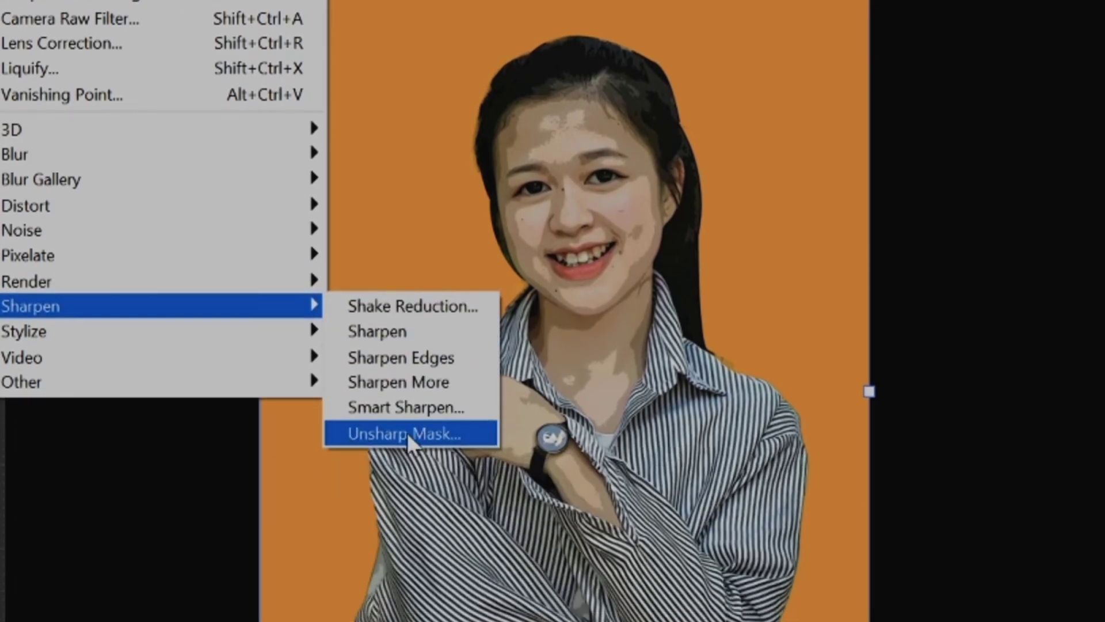
left_click(407, 433)
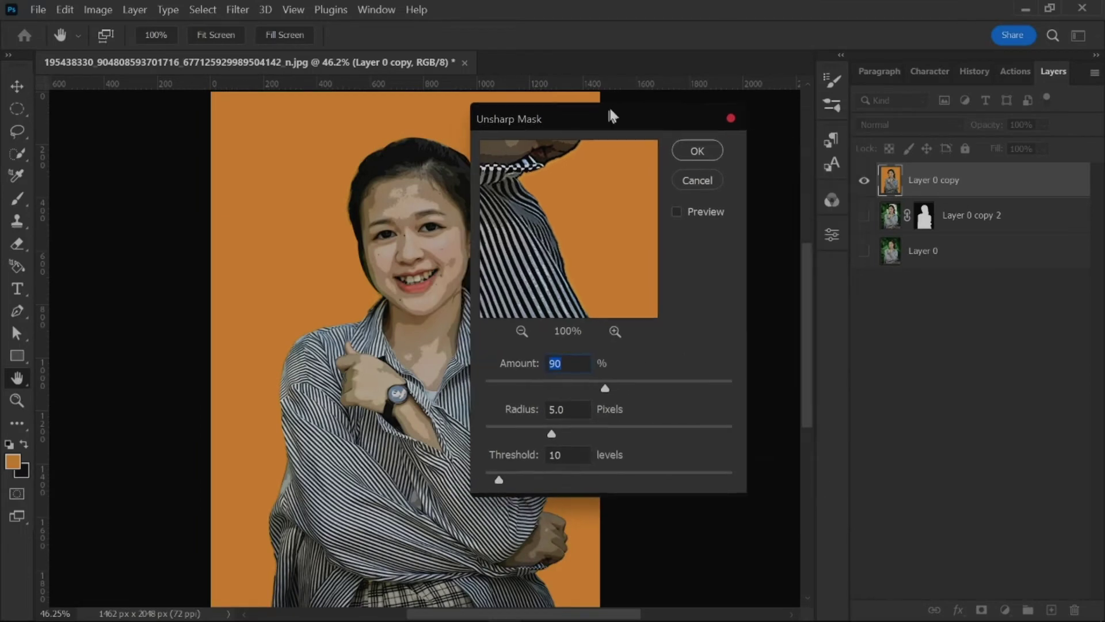
left_click_drag(612, 115, 672, 114)
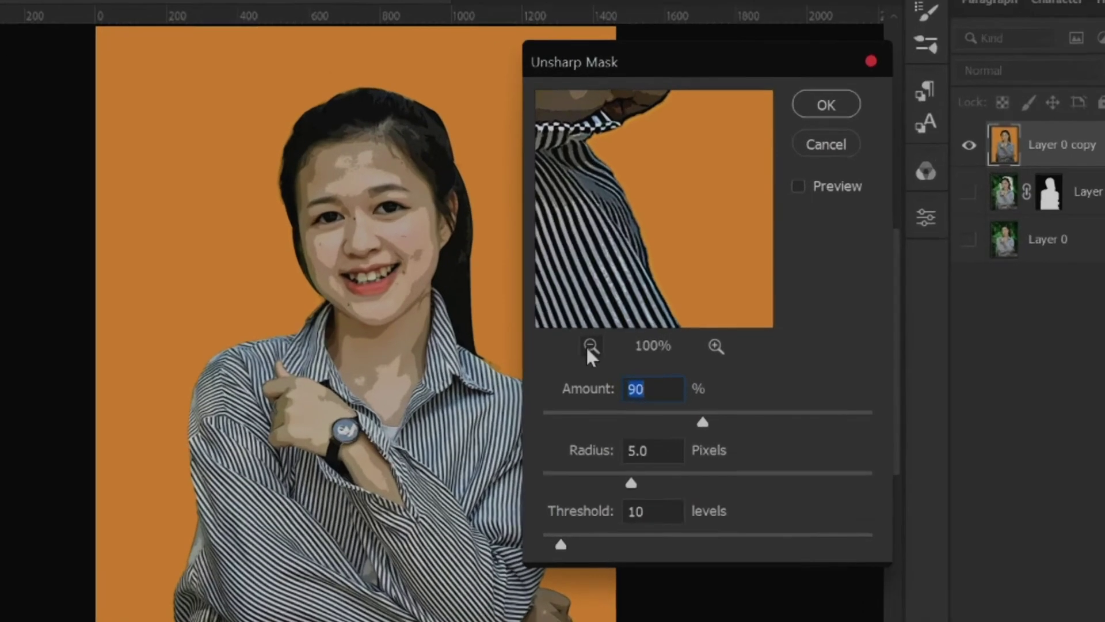
left_click(583, 331)
double_click(582, 331)
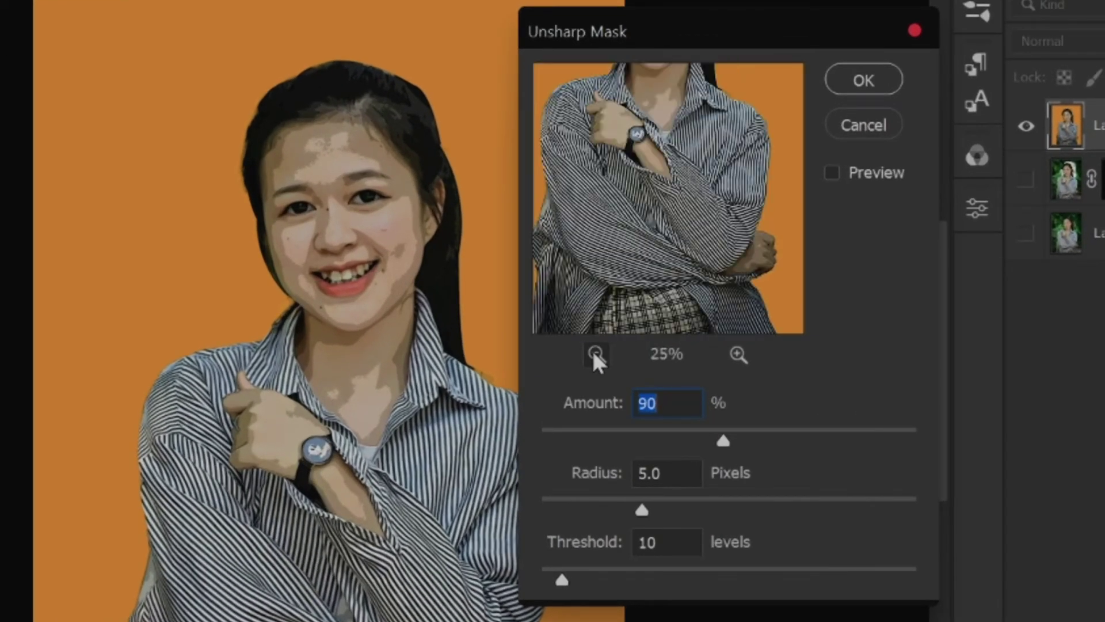
left_click(593, 354)
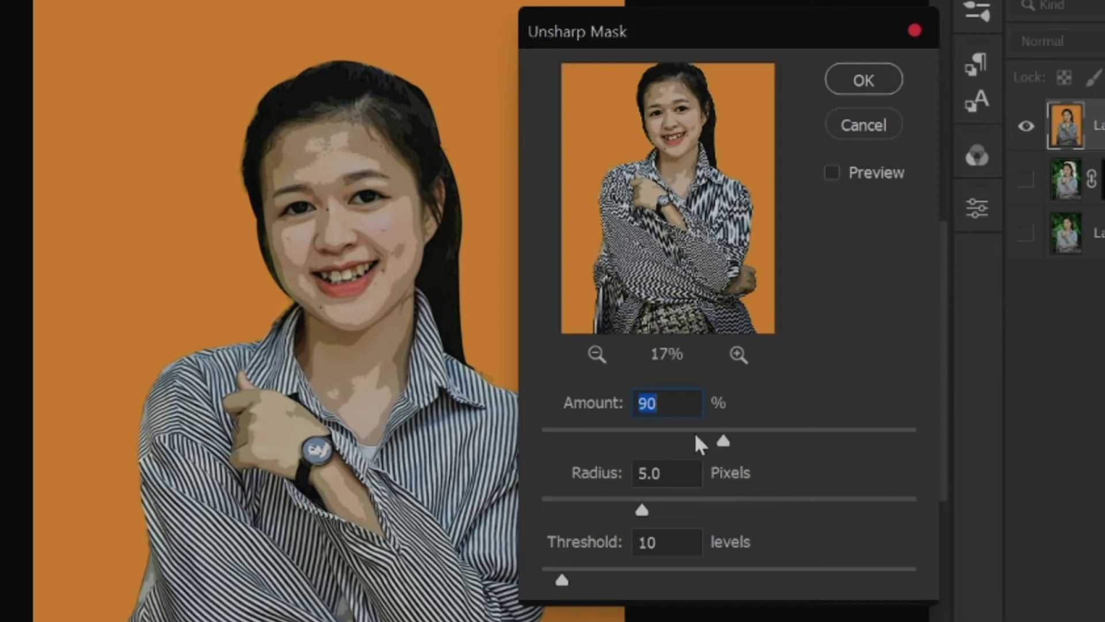
key("Tab")
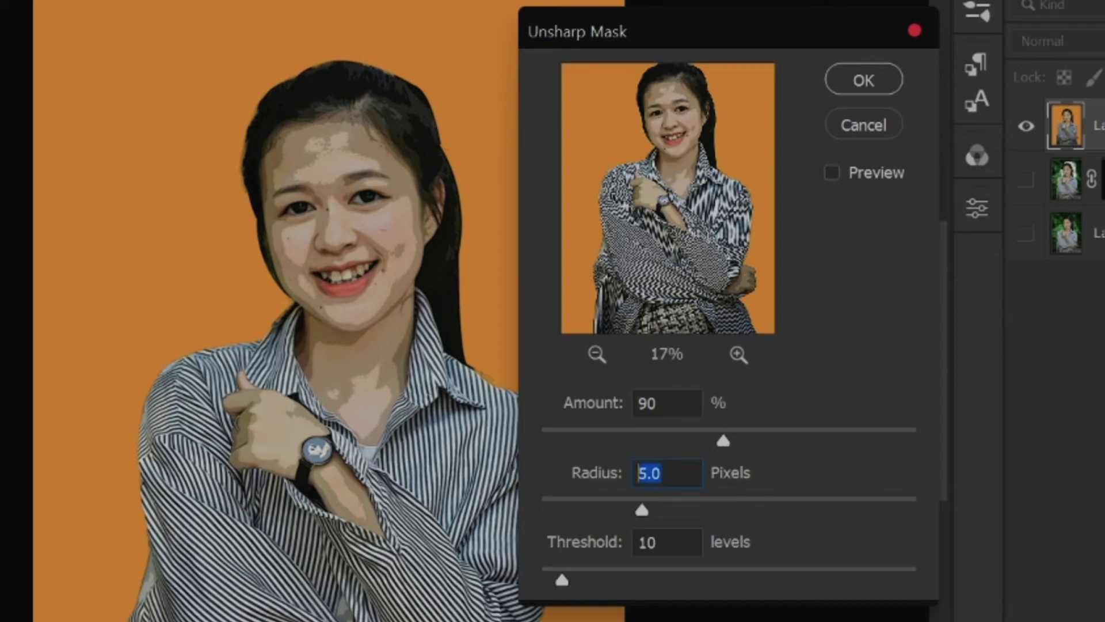
key("Tab")
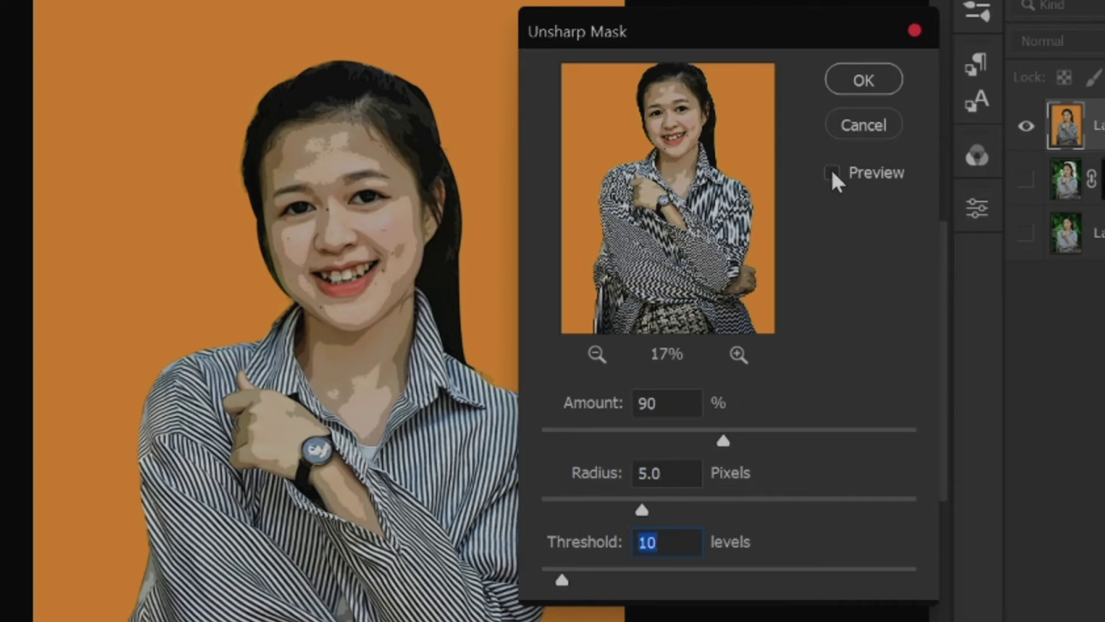
left_click(832, 173)
left_click(832, 173)
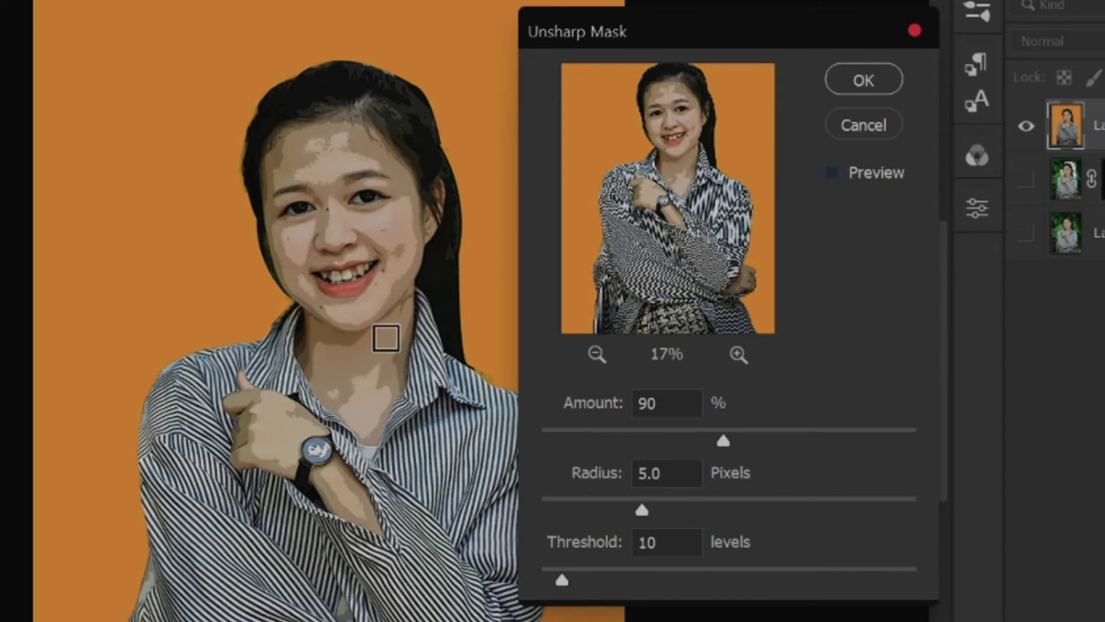
left_click(862, 84)
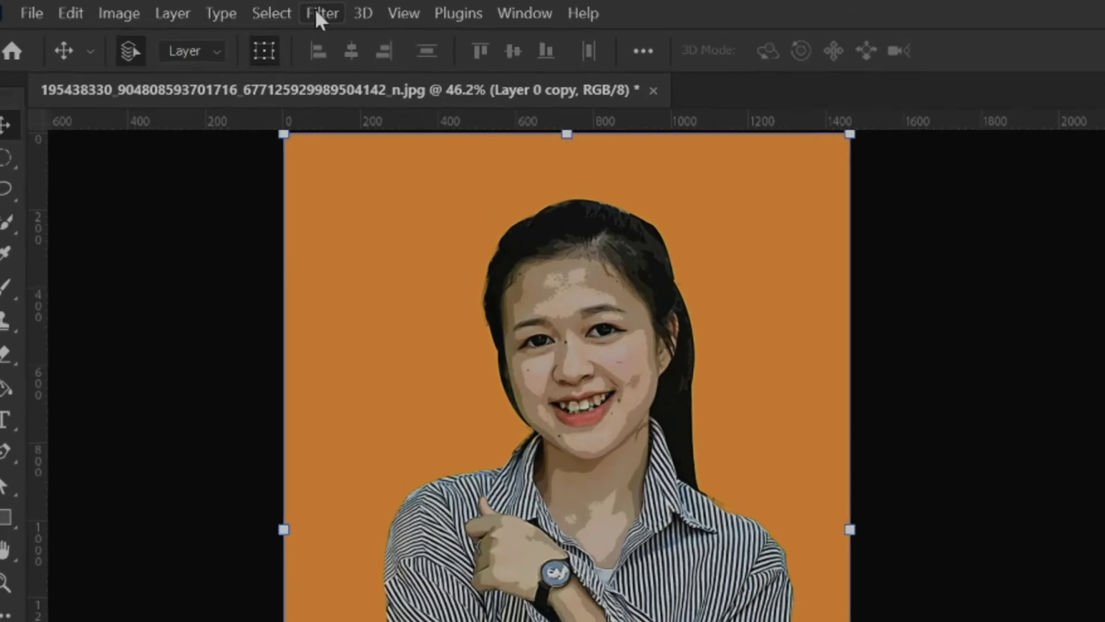
left_click(235, 9)
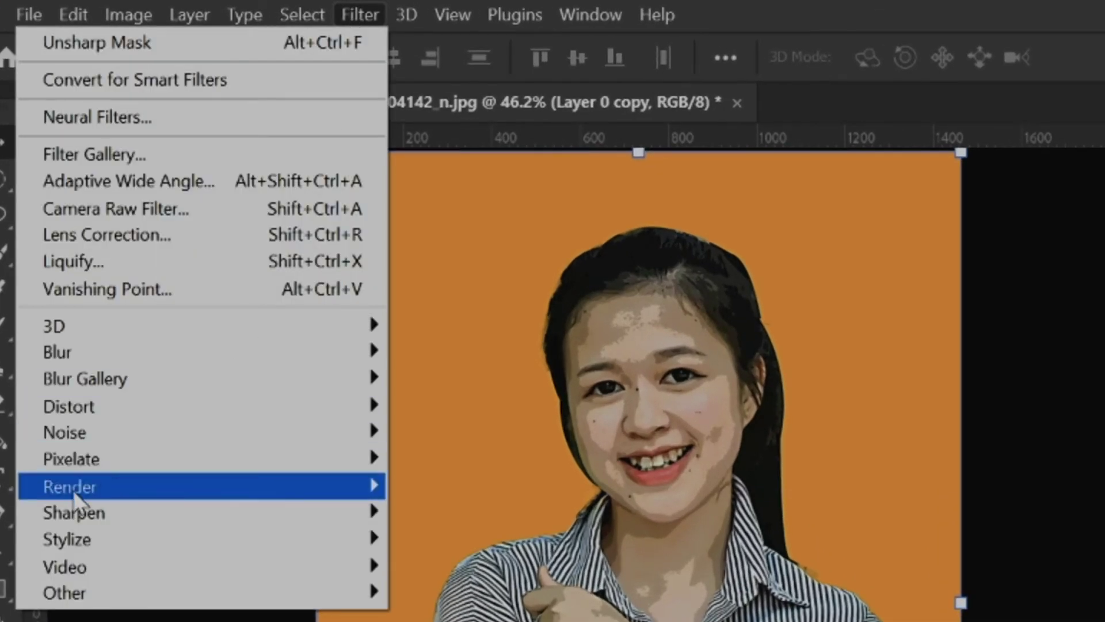
mouse_move(199, 306)
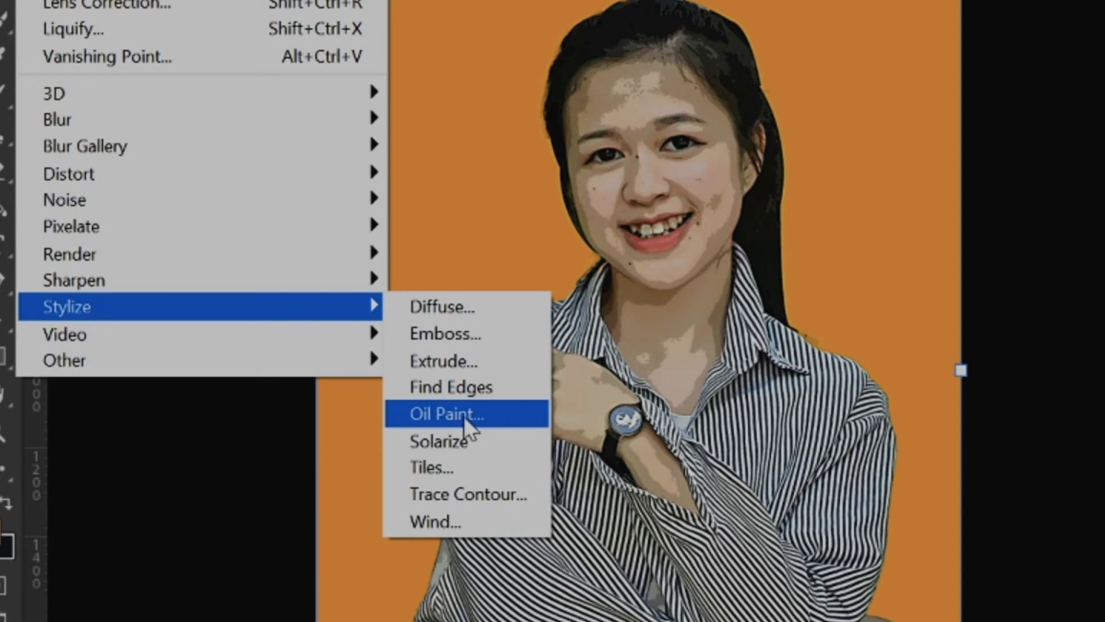
Apply Oil Paint with Stylization 4.2, Cleanliness 3.0 and Shine 1.3
left_click(516, 413)
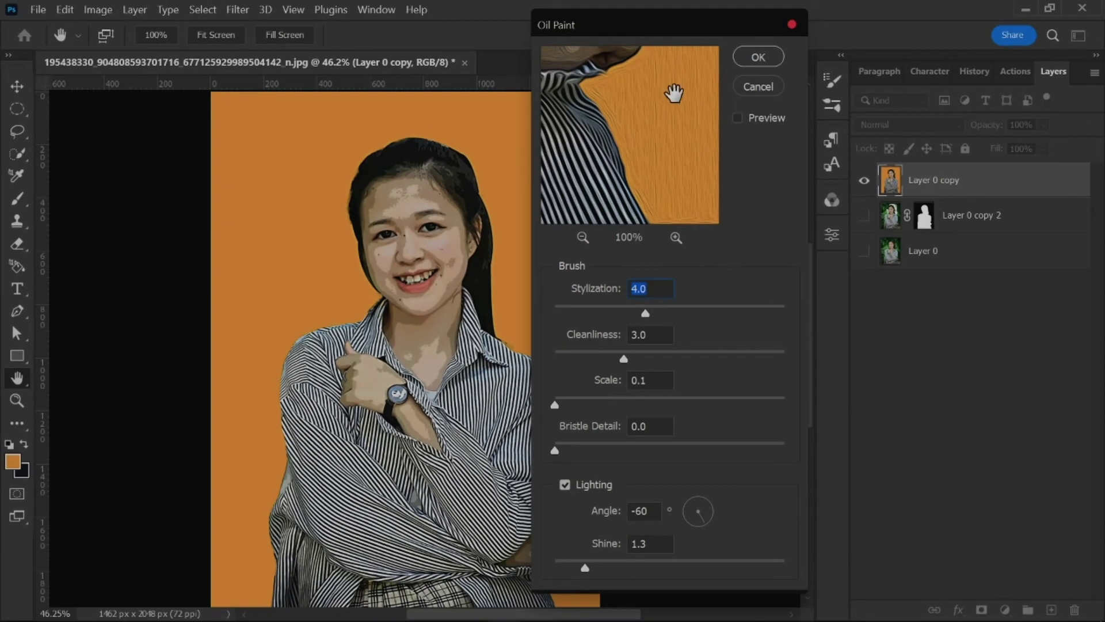
left_click(582, 237)
left_click(584, 237)
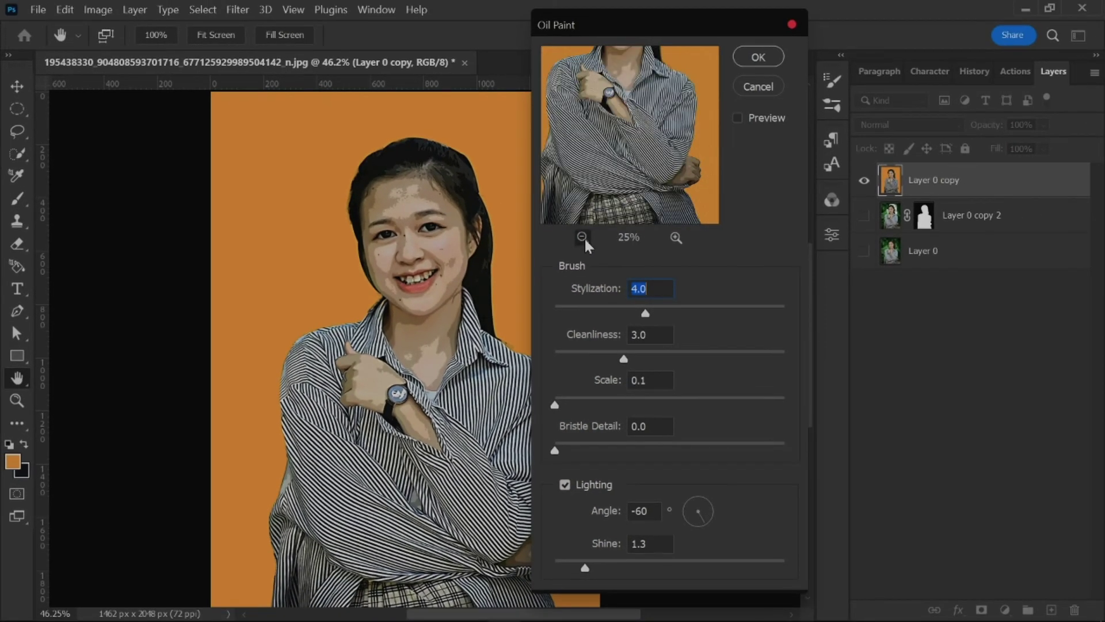
left_click(583, 239)
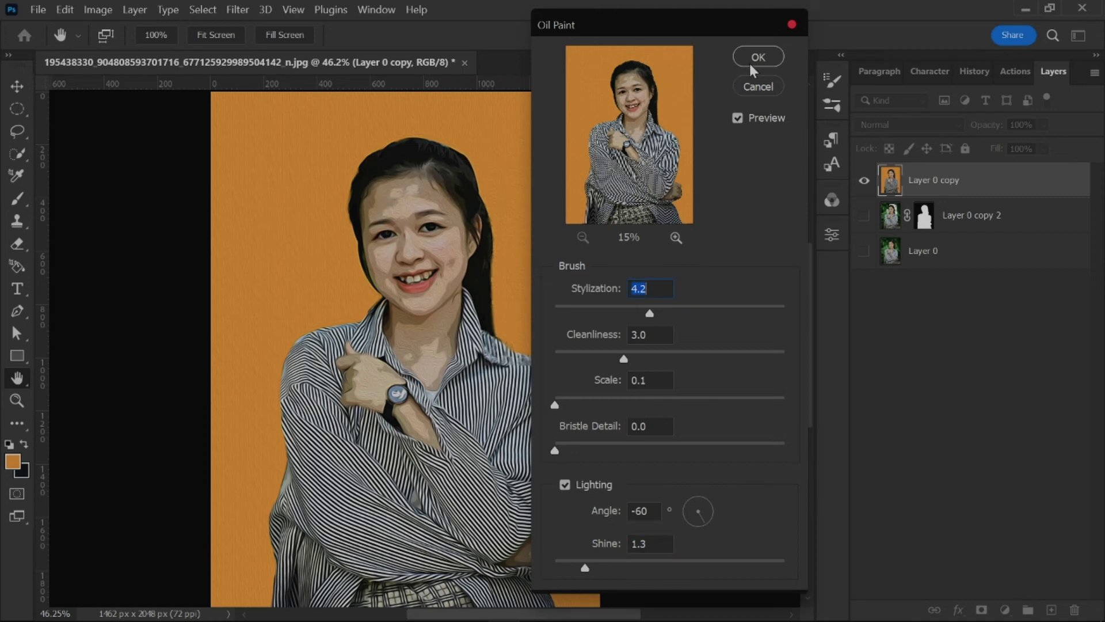
left_click(769, 60)
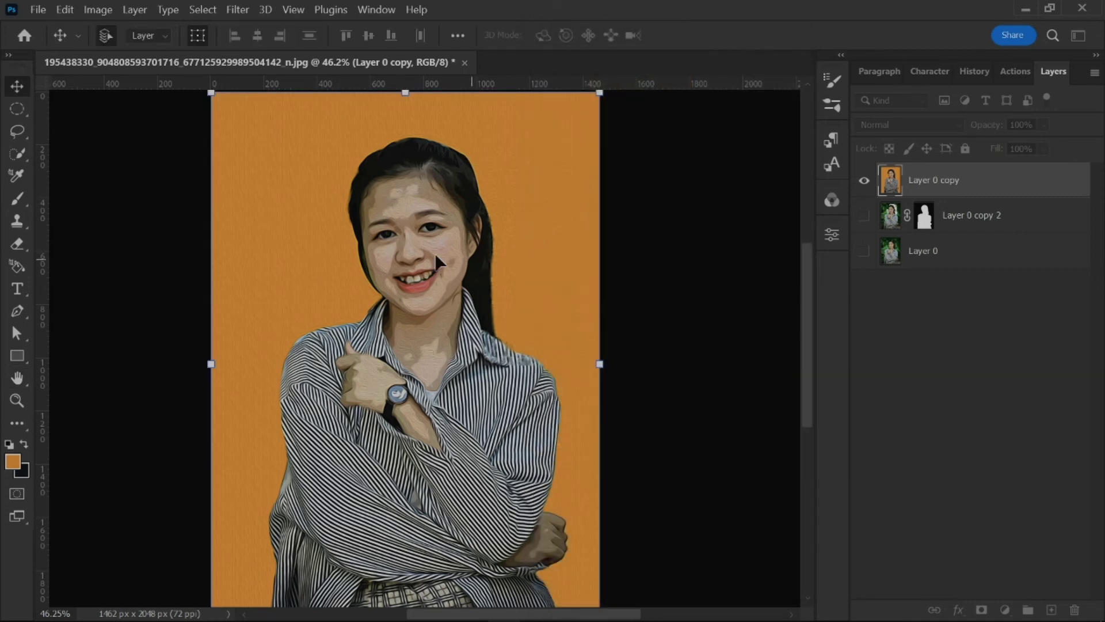
Zoom in to inspect the oil-painted watch, then select Layer 0 copy
scroll(409, 232, "up", 3)
scroll(398, 172, "up", 2)
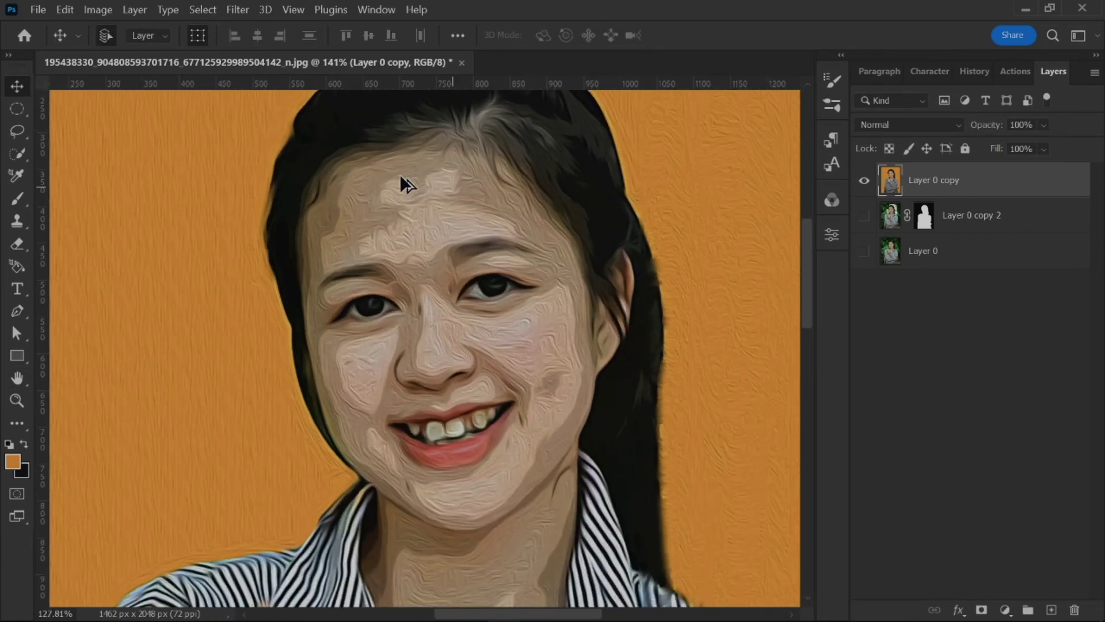
scroll(400, 184, "down", 2)
scroll(402, 195, "down", 1)
scroll(401, 191, "down", 3)
scroll(401, 192, "up", 2)
scroll(400, 192, "down", 1)
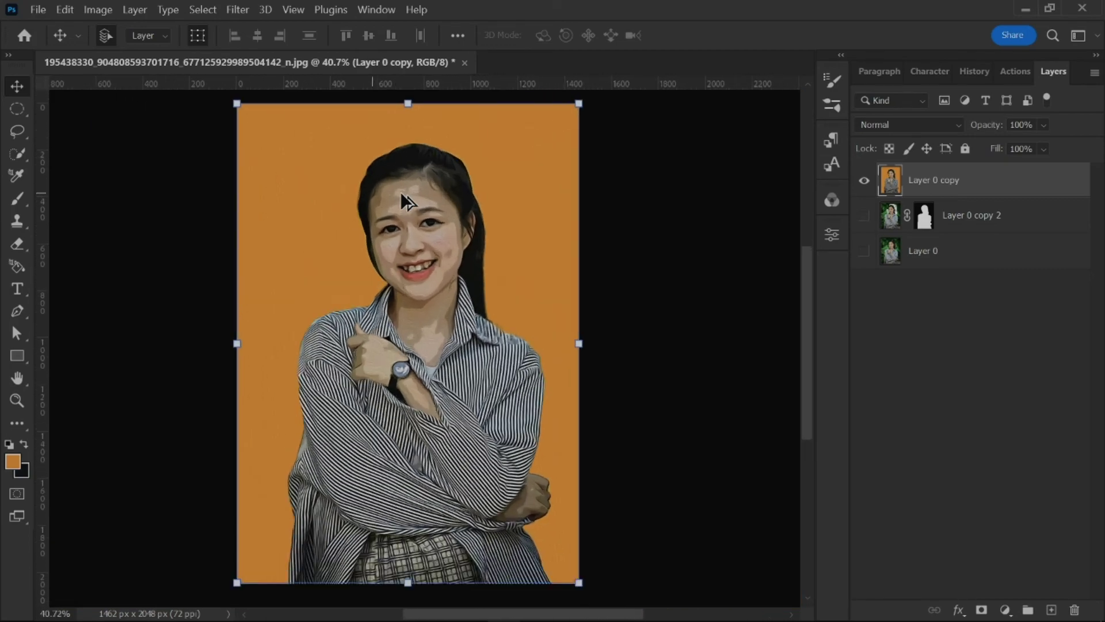
scroll(449, 278, "up", 1)
scroll(459, 309, "down", 1)
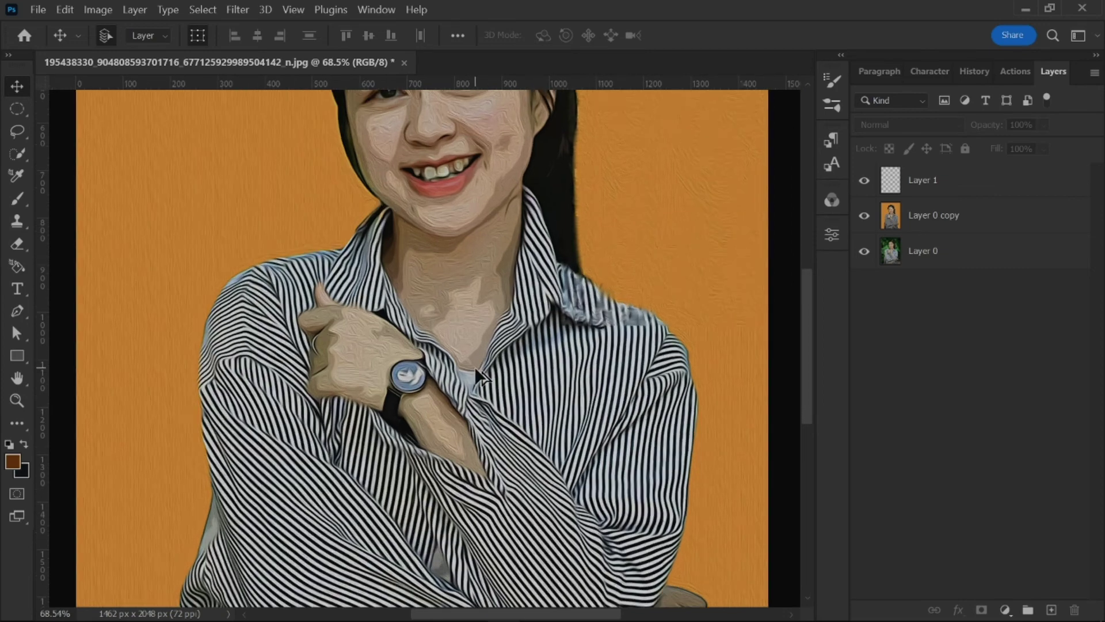
scroll(443, 340, "down", 1)
scroll(423, 368, "up", 3)
scroll(424, 371, "up", 2)
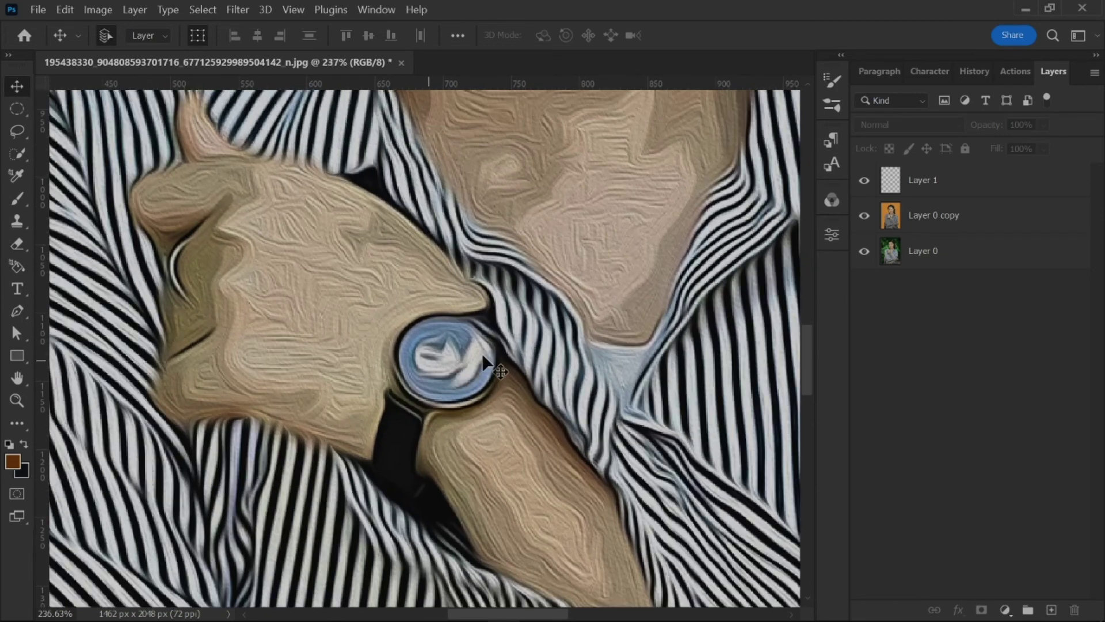
left_click(464, 365)
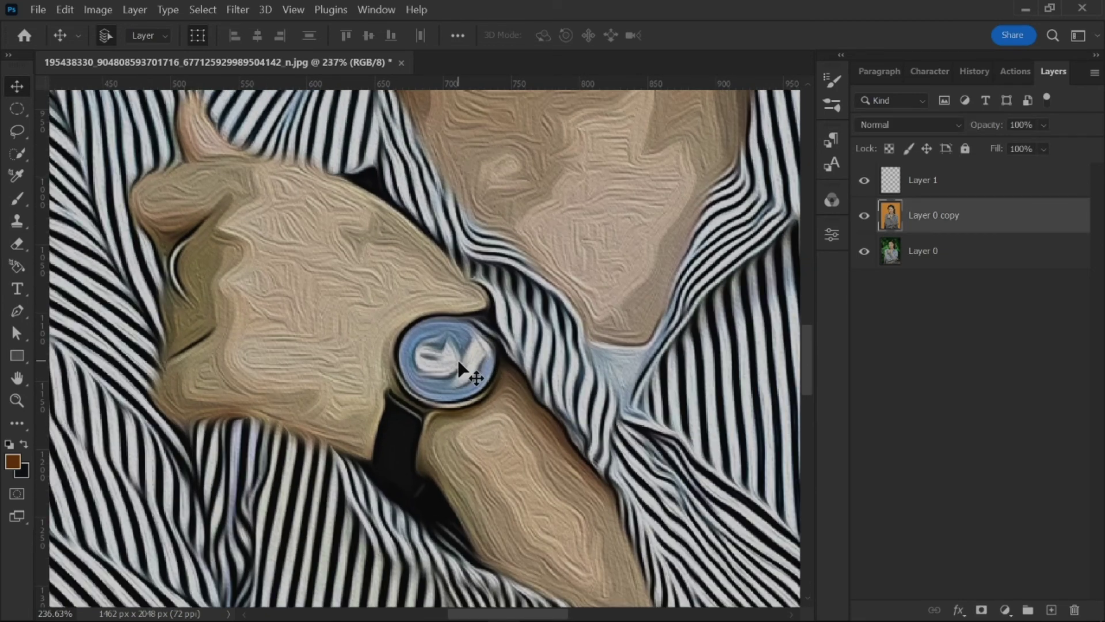
Erase the painted watch face on Layer 0 copy with an enlarged Eraser brush
left_click(21, 244)
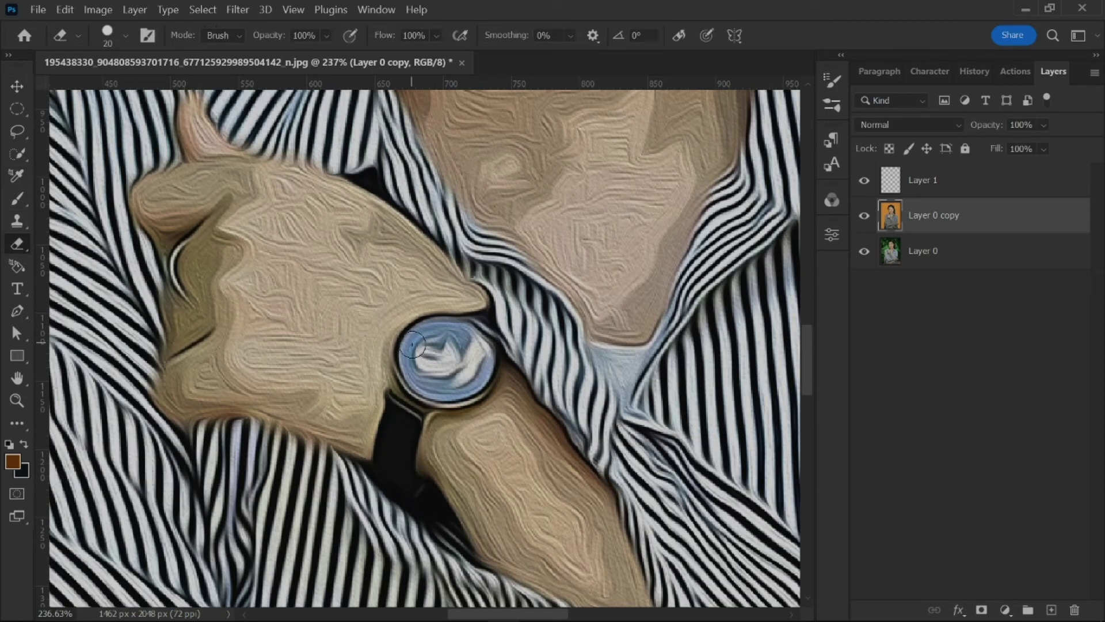
key("bracketright")
key("bracketright")
key("bracketright")
key("bracketright")
left_click(447, 361)
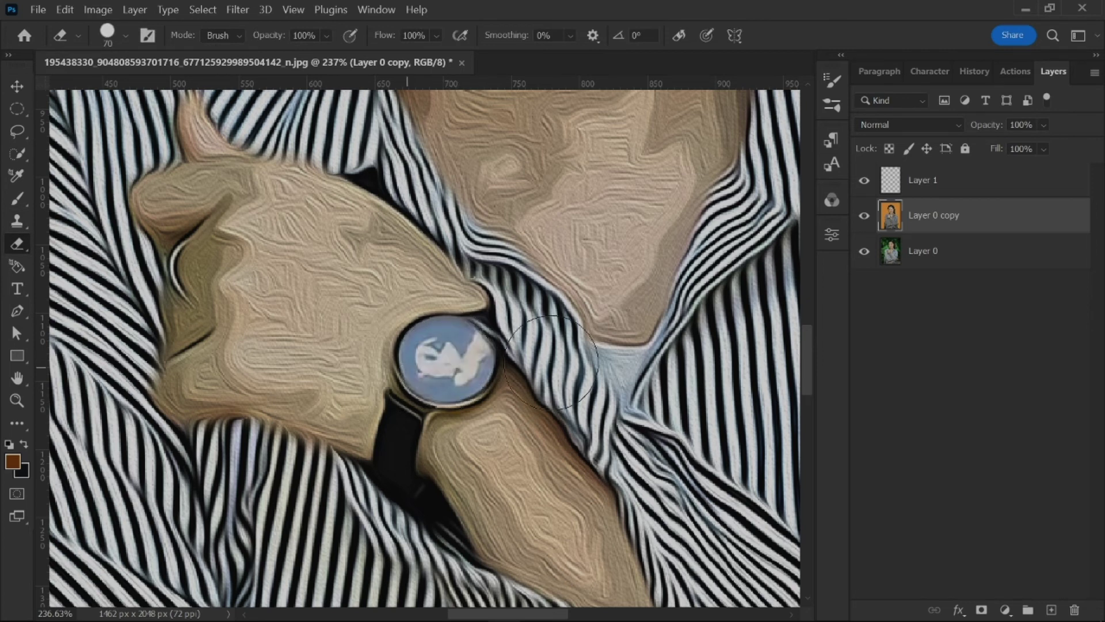
left_click(25, 86)
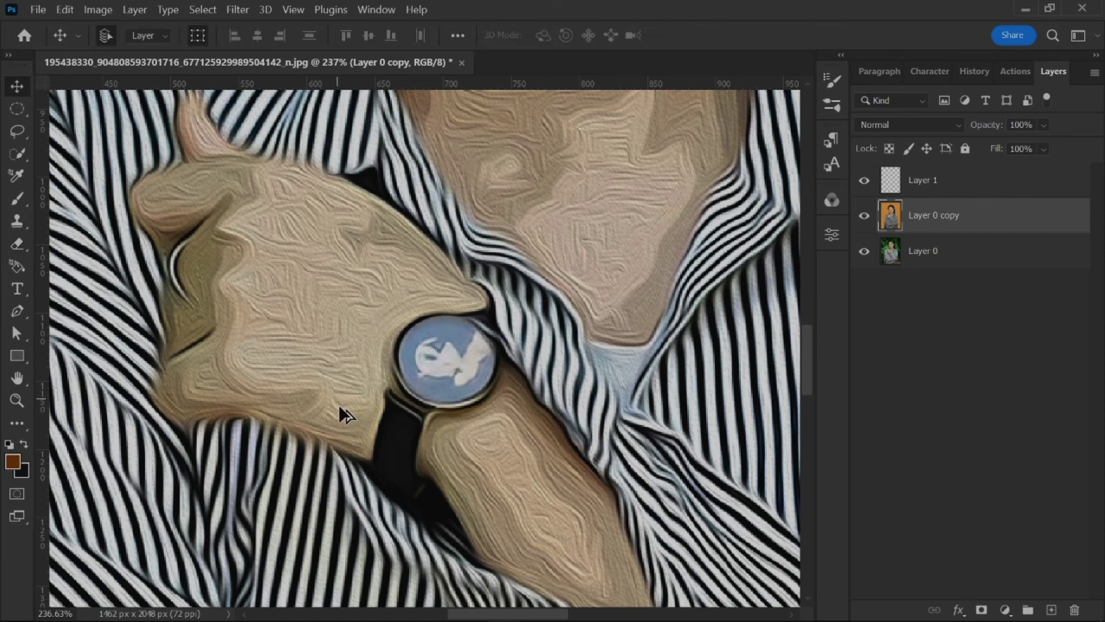
scroll(340, 410, "down", 3)
scroll(405, 438, "down", 2)
scroll(411, 434, "down", 1)
scroll(411, 434, "down", 1)
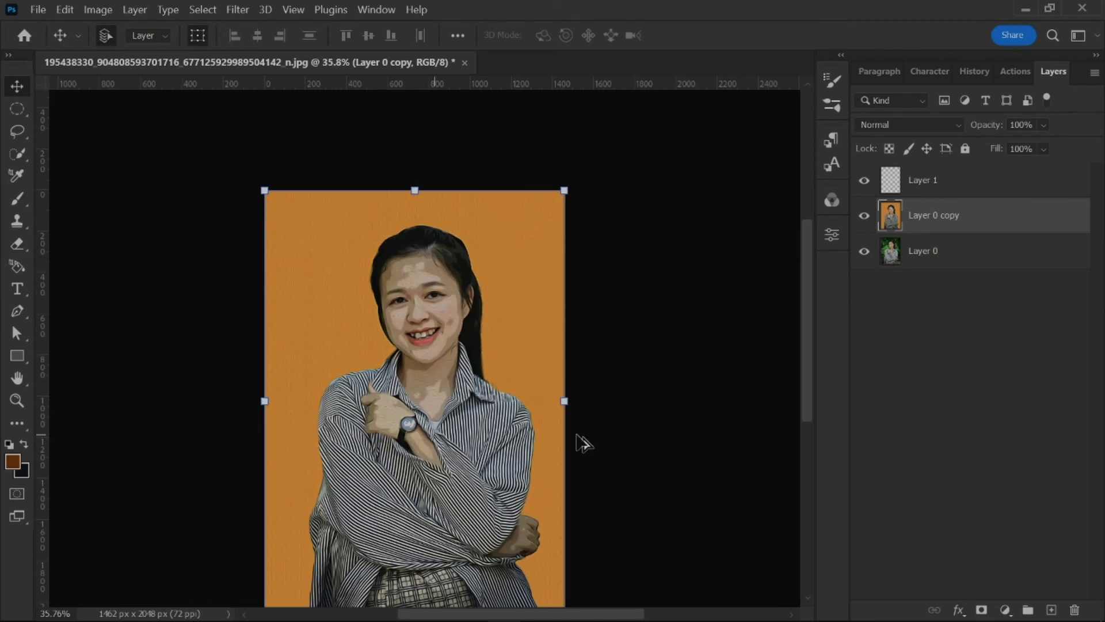
scroll(420, 361, "up", 2)
scroll(407, 345, "up", 1)
scroll(472, 206, "down", 1)
scroll(450, 220, "down", 1)
scroll(449, 223, "up", 2)
scroll(449, 222, "down", 1)
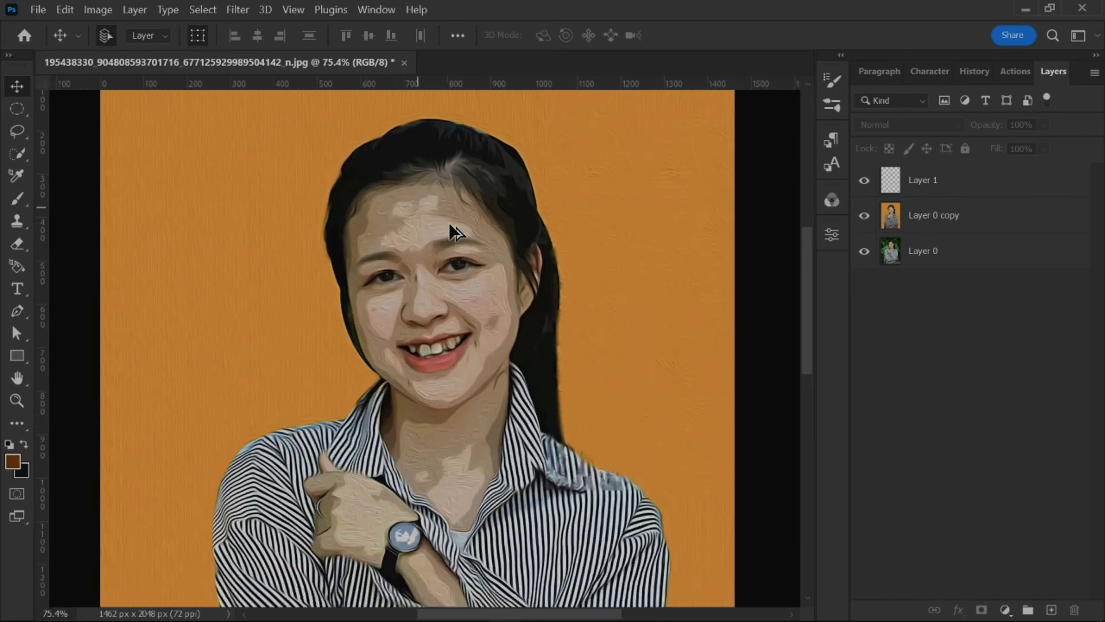
scroll(449, 222, "up", 1)
scroll(449, 222, "down", 1)
scroll(449, 222, "down", 1)
scroll(449, 223, "down", 2)
scroll(393, 325, "up", 2)
scroll(393, 325, "down", 2)
scroll(393, 325, "down", 1)
scroll(393, 327, "up", 1)
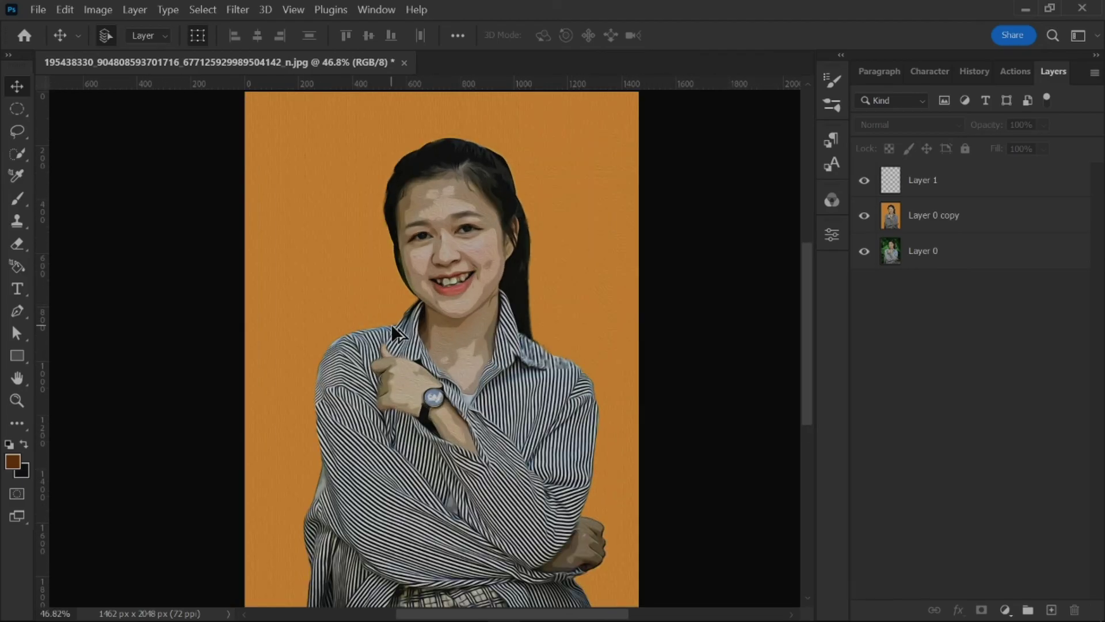